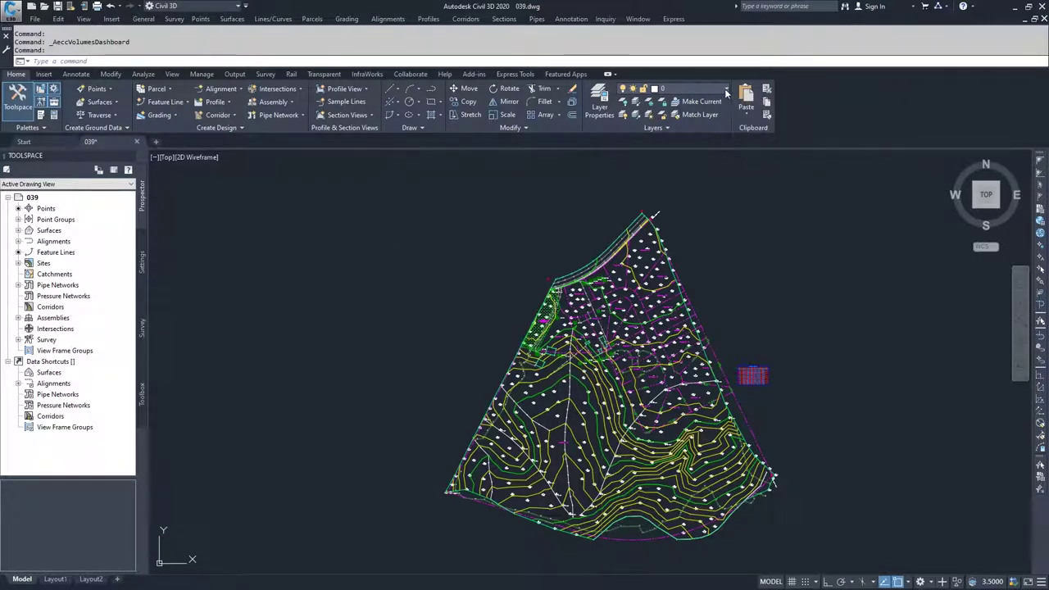
Thaw the TIN-VOL-HID layer from the Home tab Layer list so its hidden objects display.
{"action": "left_click", "coordinate": [725, 91]}
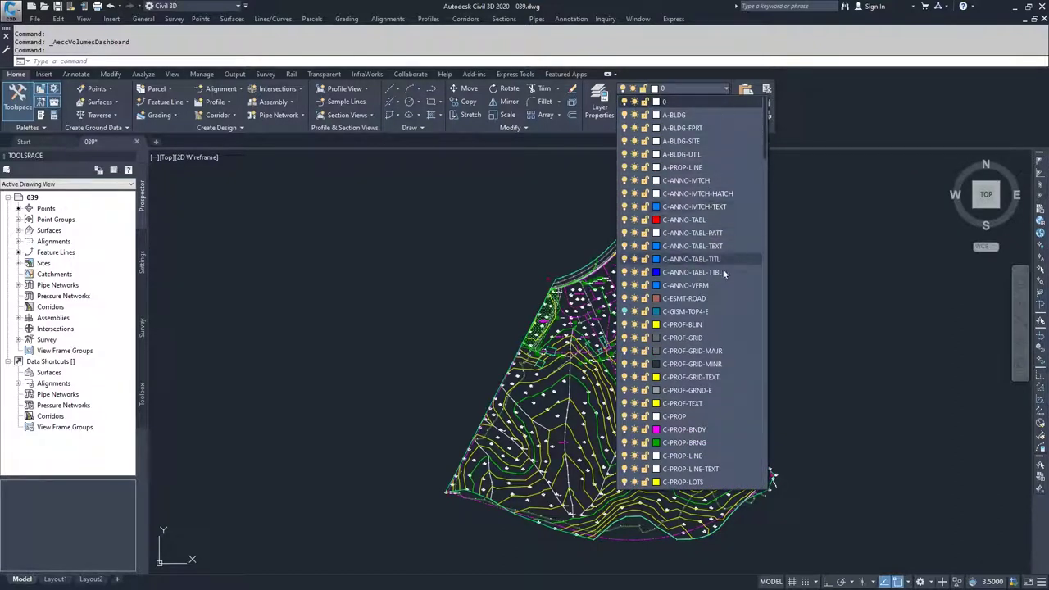
{"action": "scroll", "coordinate": [702, 324], "scroll_direction": "down", "scroll_amount": 5}
{"action": "scroll", "coordinate": [701, 325], "scroll_direction": "down", "scroll_amount": 15}
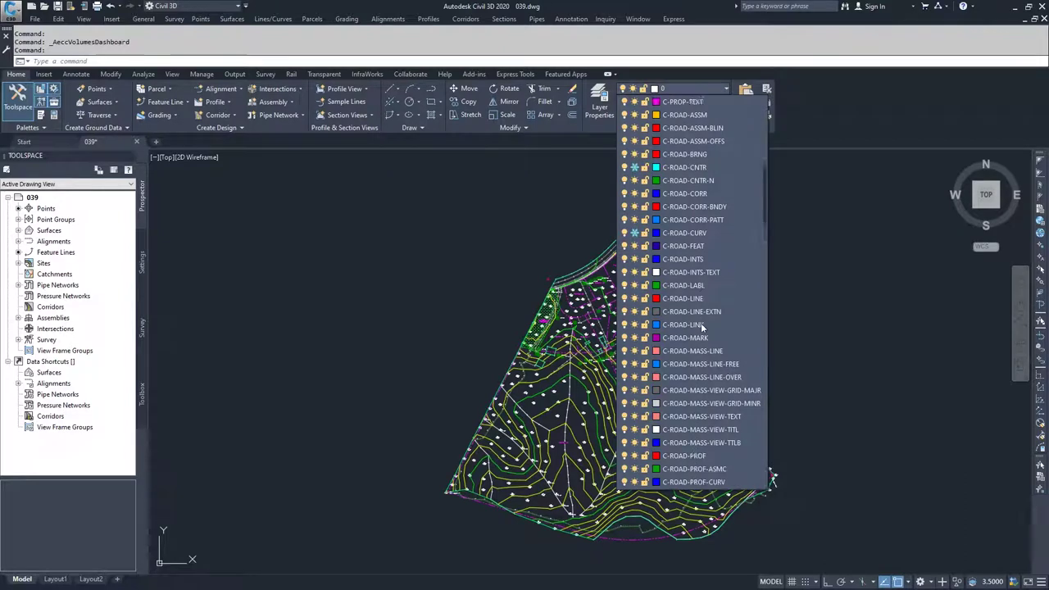
{"action": "scroll", "coordinate": [700, 323], "scroll_direction": "down", "scroll_amount": 10}
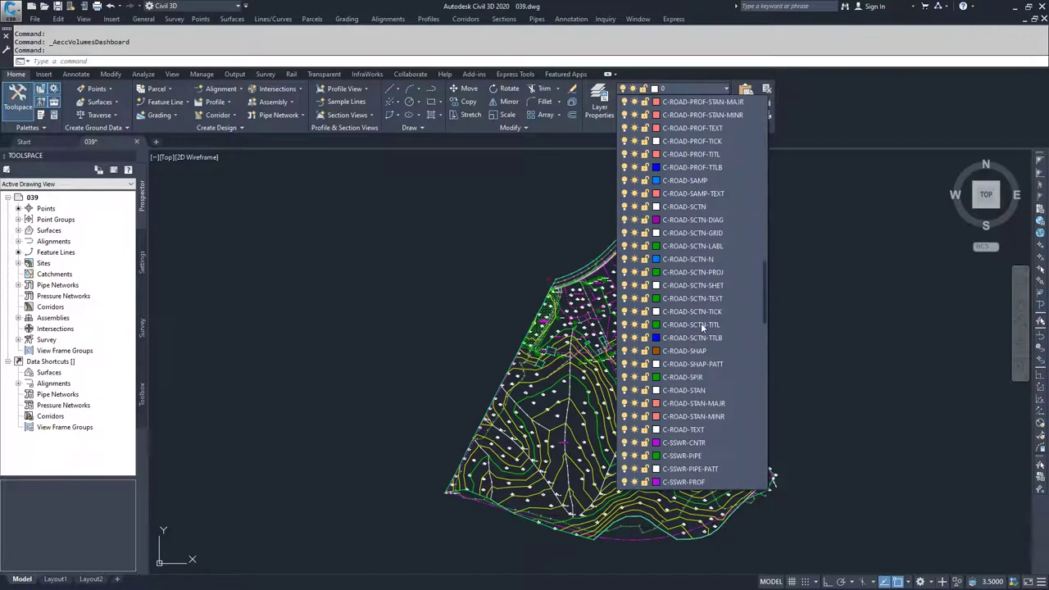
{"action": "scroll", "coordinate": [699, 323], "scroll_direction": "down", "scroll_amount": 8}
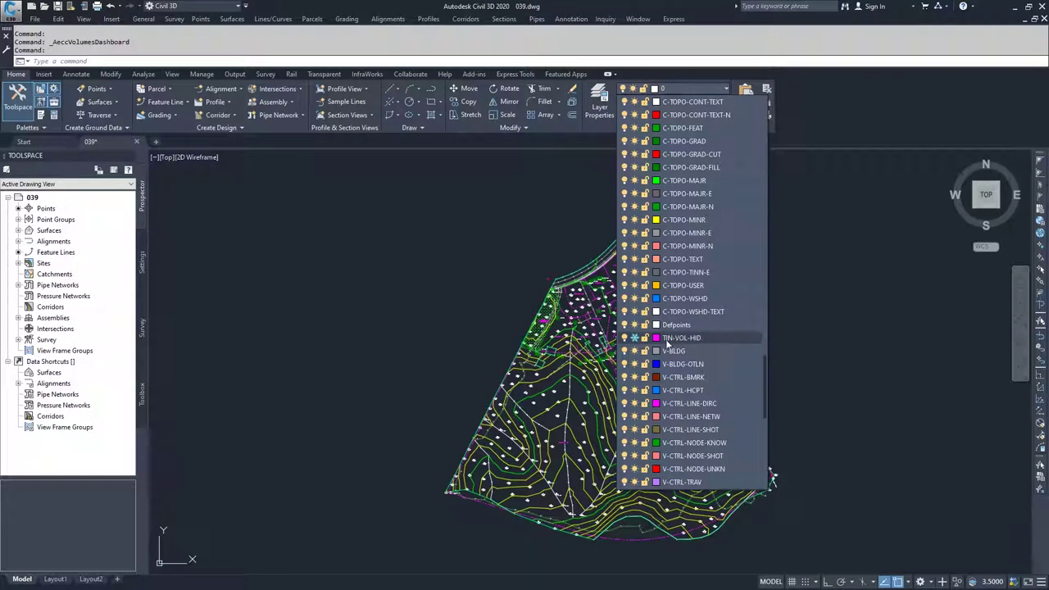
{"action": "left_click", "coordinate": [633, 337]}
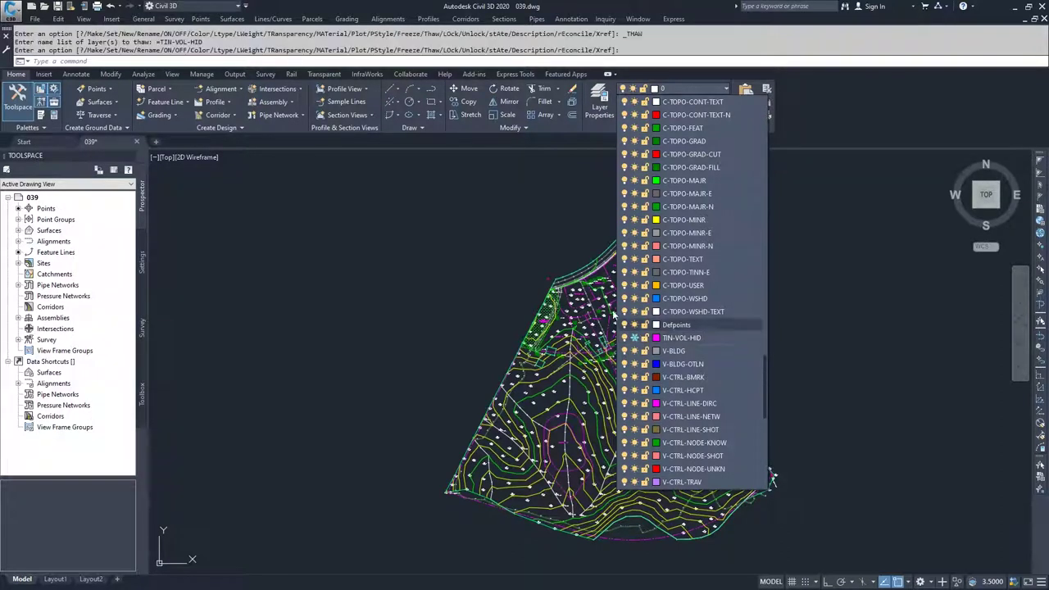
{"action": "left_click", "coordinate": [424, 366]}
{"action": "scroll", "coordinate": [412, 428], "scroll_direction": "up", "scroll_amount": 5}
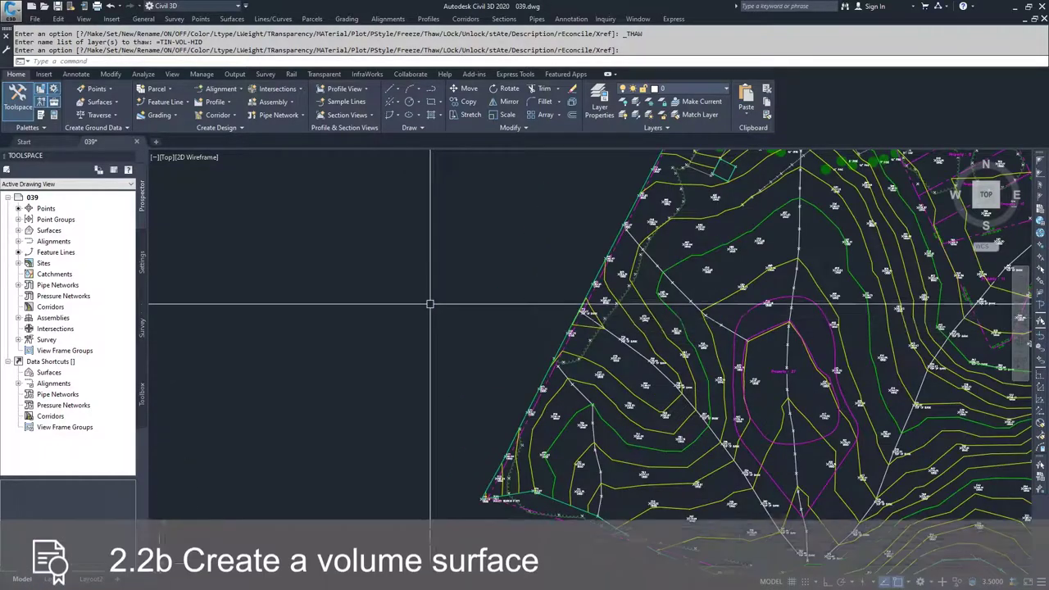
Create a TIN surface called Work from the Prospector Surfaces collection.
{"action": "middle_click_drag", "start_coordinate": [430, 304], "coordinate": [300, 286]}
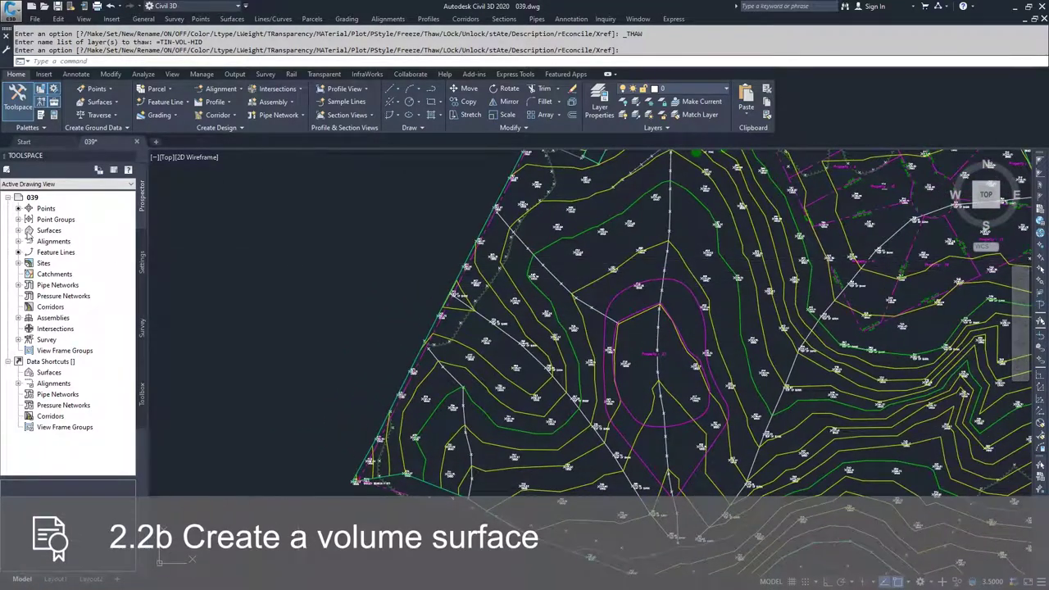
{"action": "left_click", "coordinate": [19, 231]}
{"action": "right_click", "coordinate": [50, 233]}
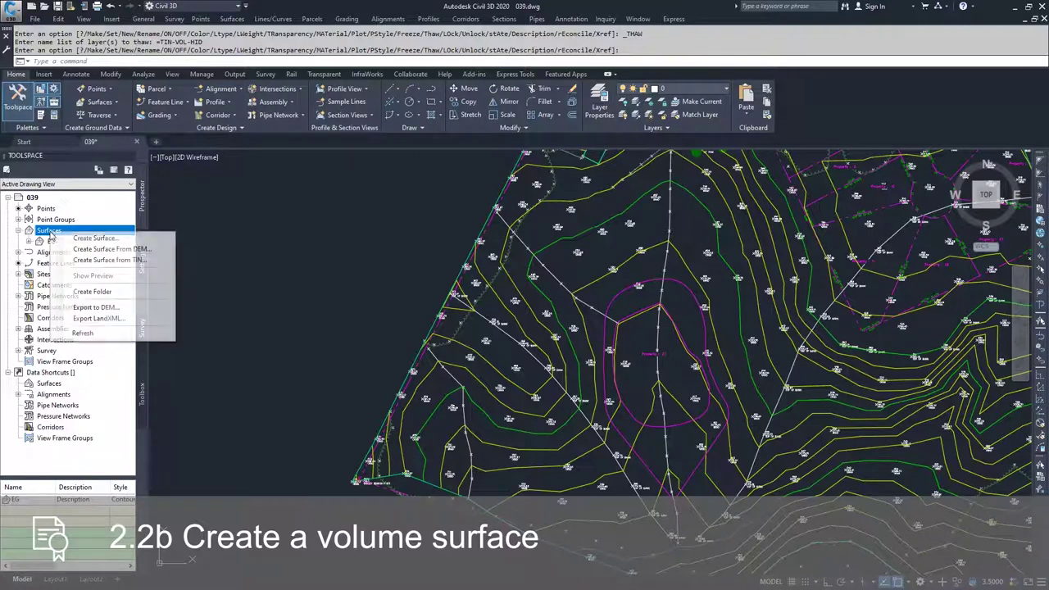
{"action": "left_click", "coordinate": [91, 238]}
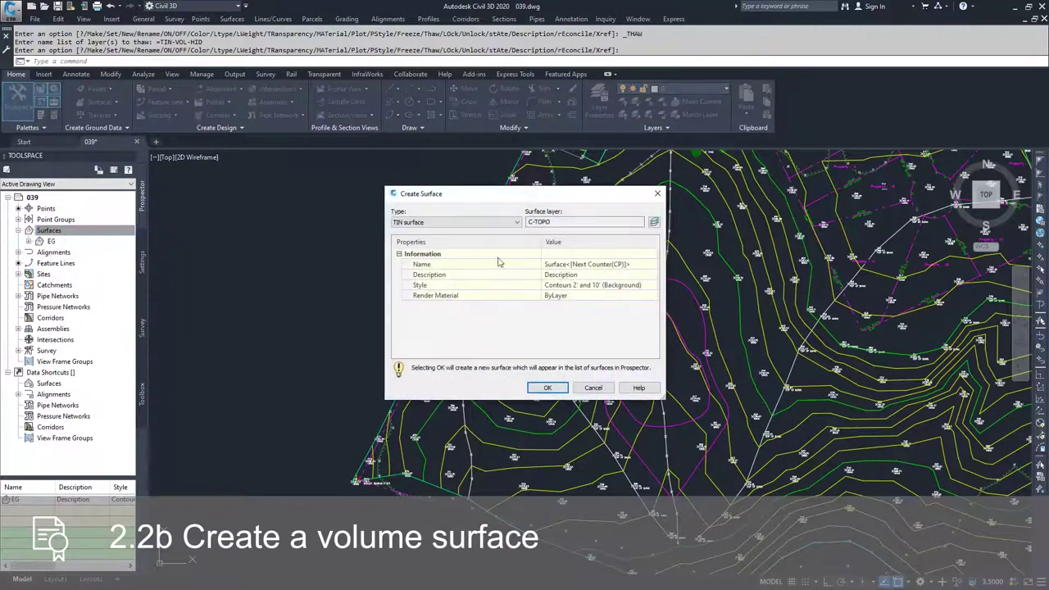
{"action": "left_click", "coordinate": [577, 263]}
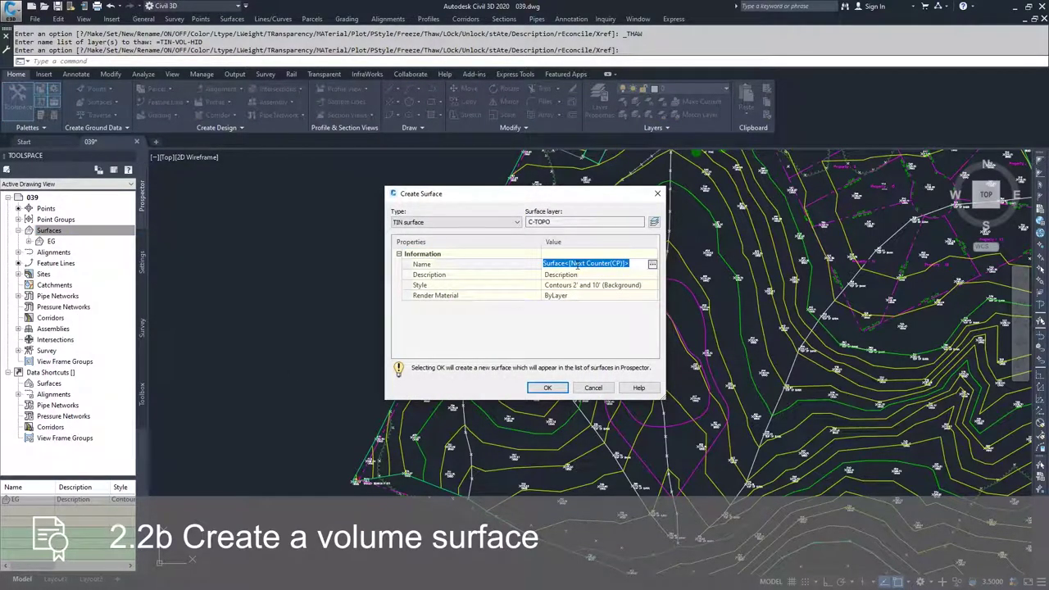
{"action": "type", "text": "Work"}
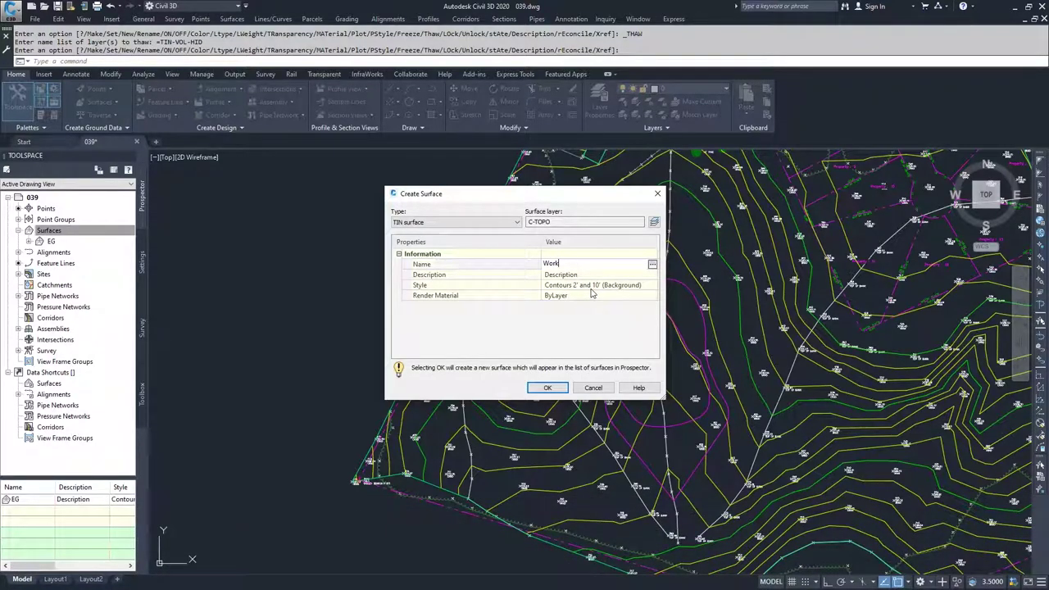
{"action": "left_click", "coordinate": [548, 389]}
{"action": "left_click", "coordinate": [548, 389]}
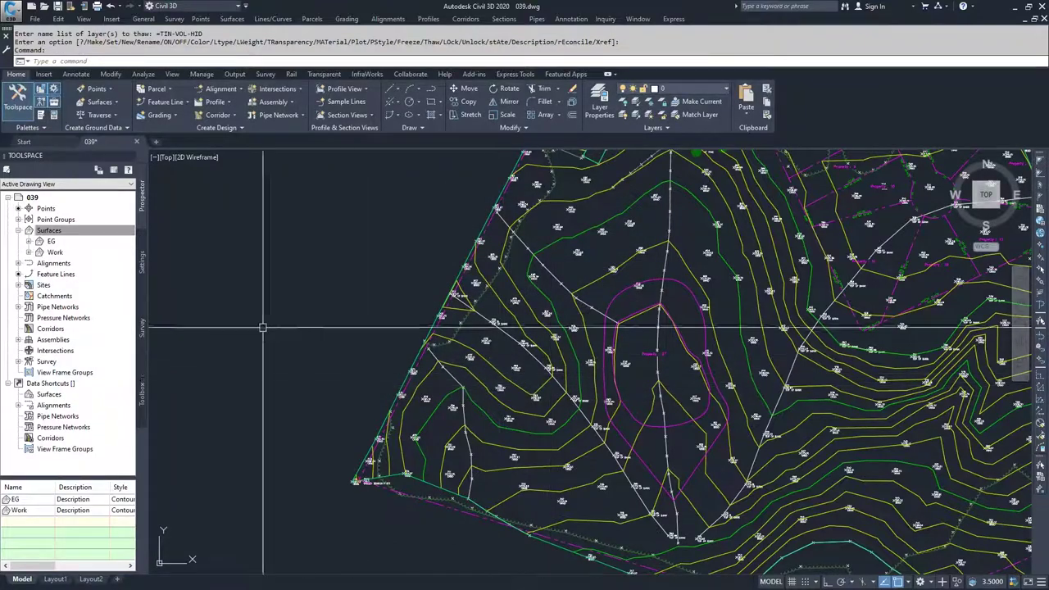
Open Add Breaklines for Work's definition, with description FEAT and type Standard.
{"action": "left_click", "coordinate": [28, 252]}
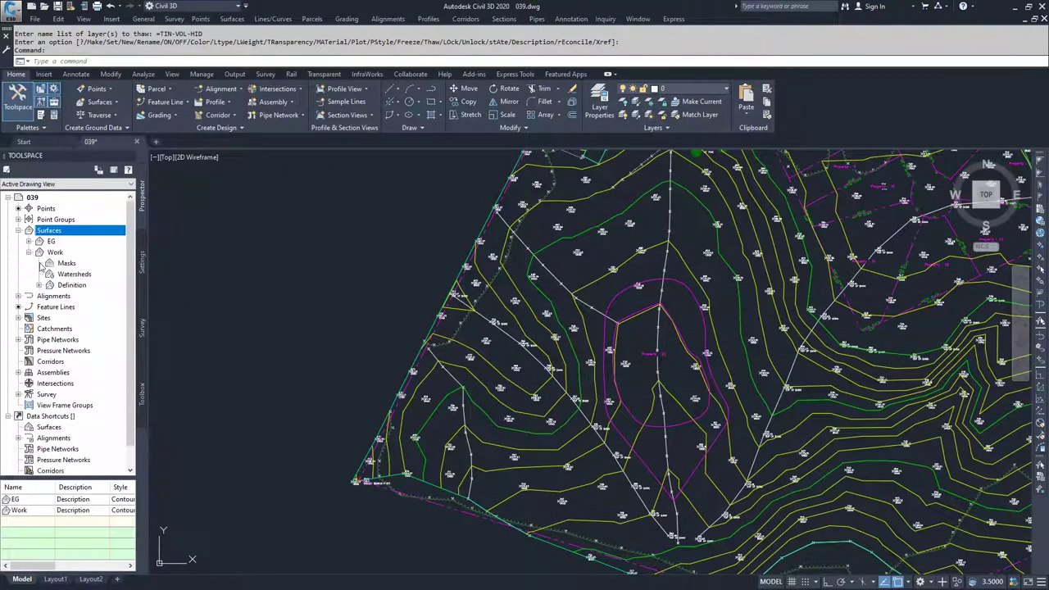
{"action": "left_click", "coordinate": [39, 285]}
{"action": "right_click", "coordinate": [74, 306]}
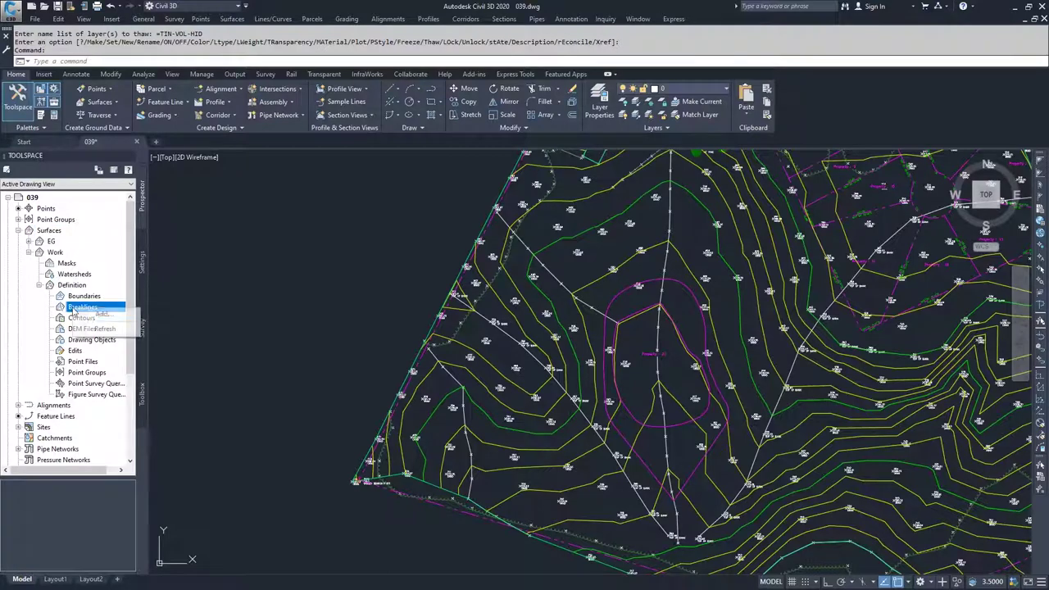
{"action": "left_click", "coordinate": [94, 312]}
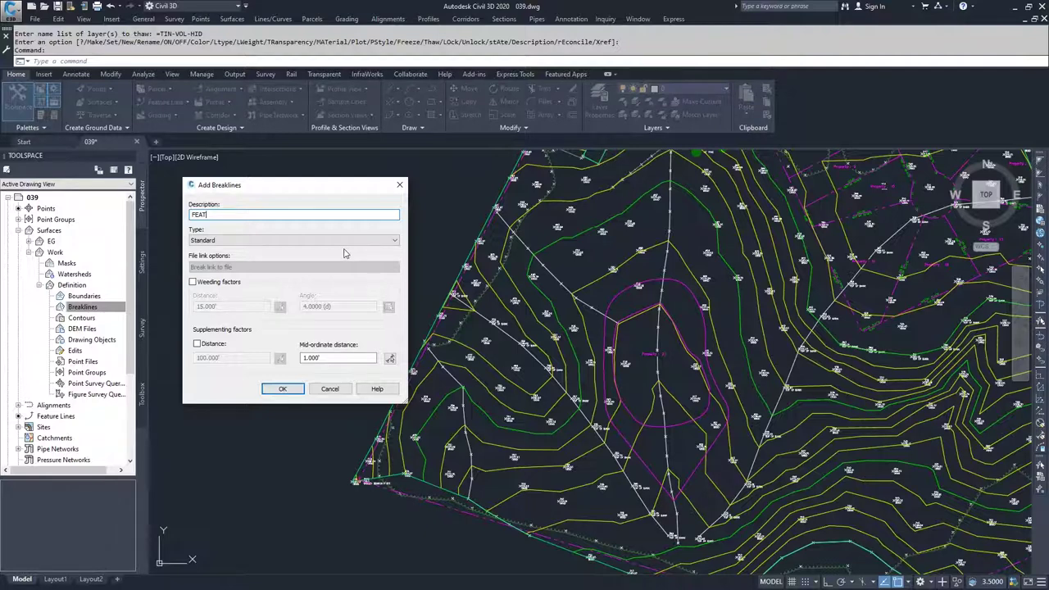
Add the outer and inner pond outlines to Work as FEAT breaklines.
{"action": "left_click", "coordinate": [281, 389]}
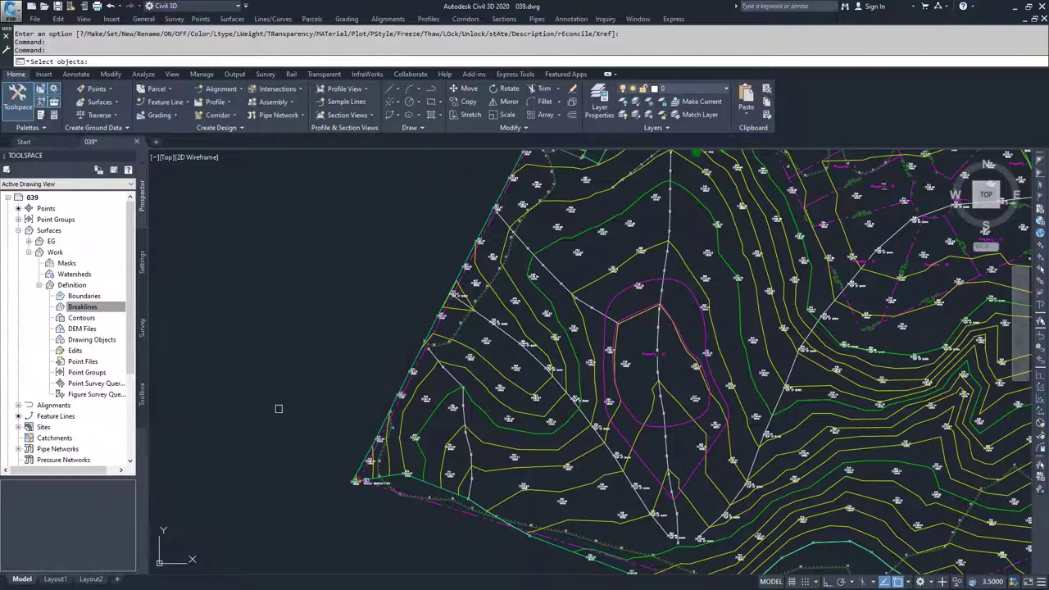
{"action": "left_click", "coordinate": [621, 294]}
{"action": "left_click", "coordinate": [625, 314]}
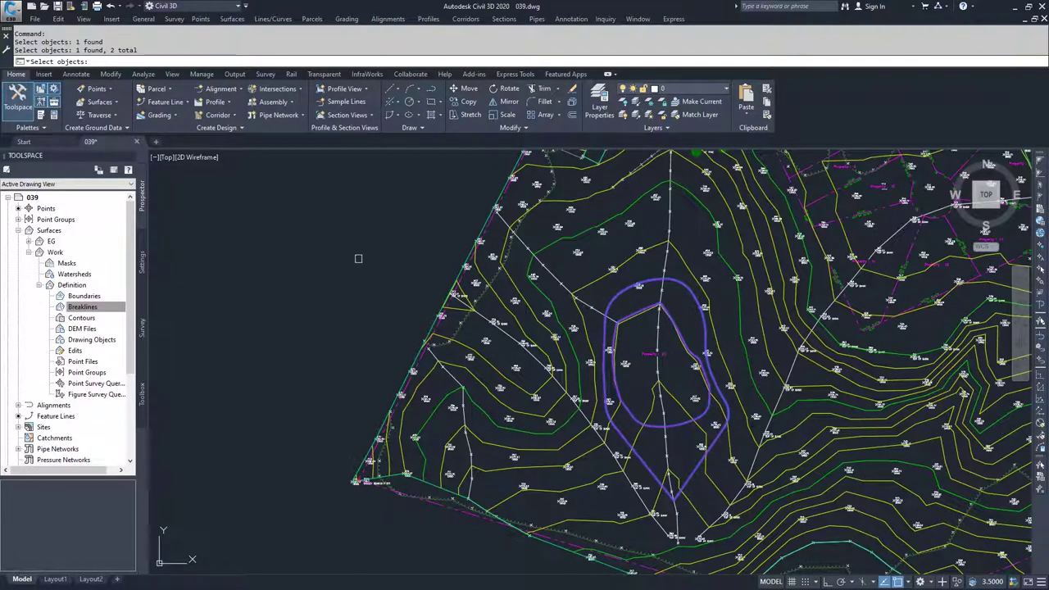
{"action": "key", "text": "Return"}
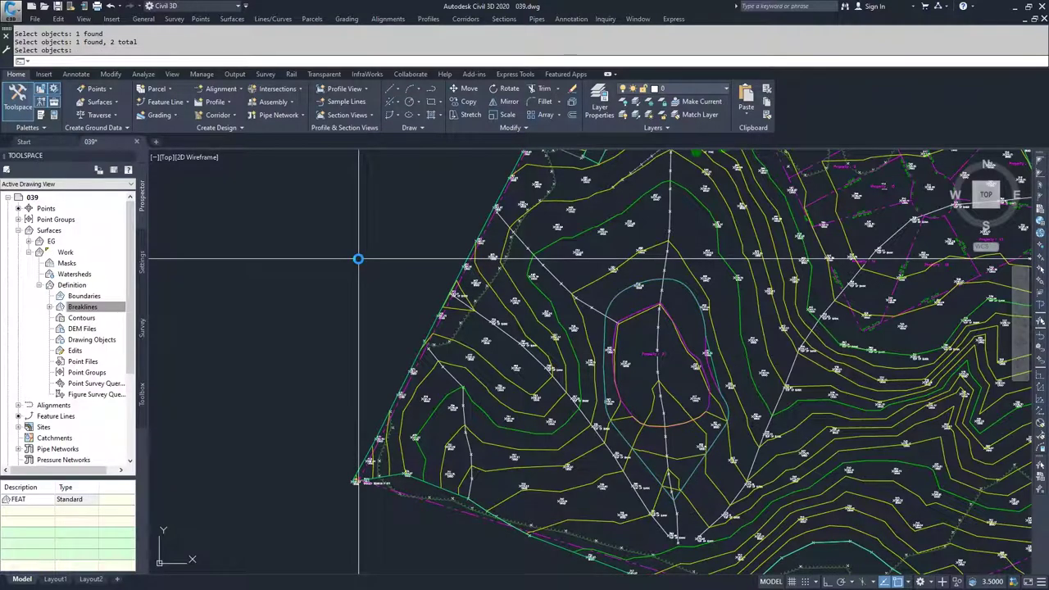
Select the Work and EG surfaces in the drawing to inspect them, then deselect.
{"action": "left_click", "coordinate": [620, 417]}
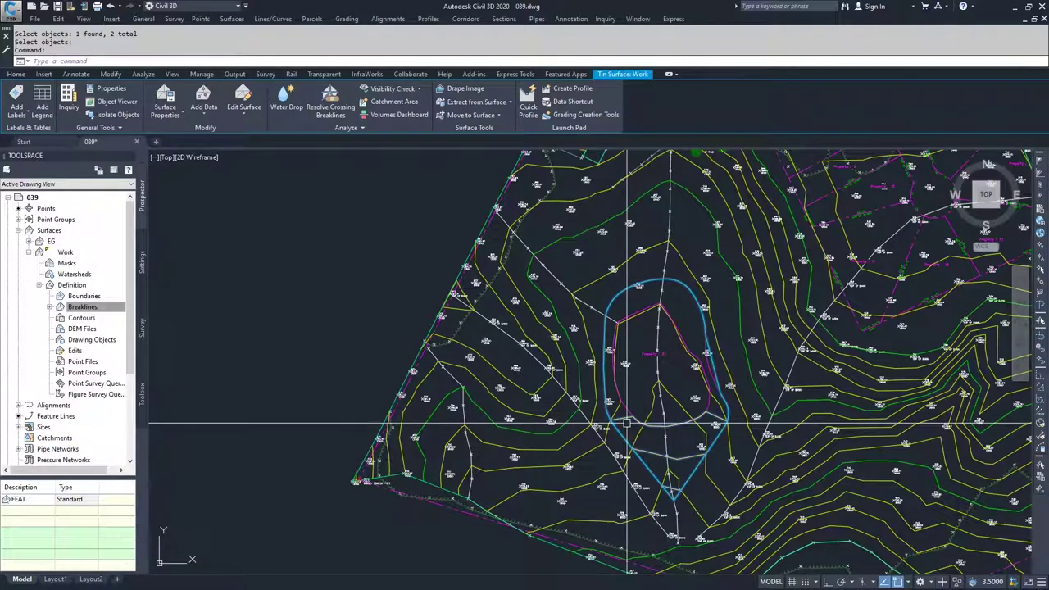
{"action": "key", "text": "Escape"}
{"action": "left_click", "coordinate": [622, 406]}
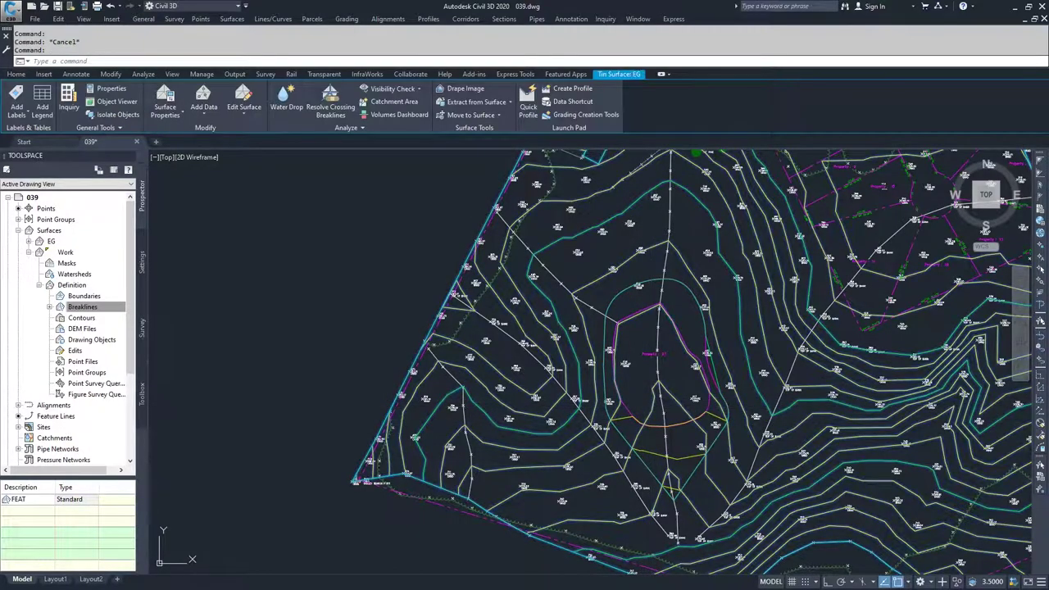
{"action": "key", "text": "Escape"}
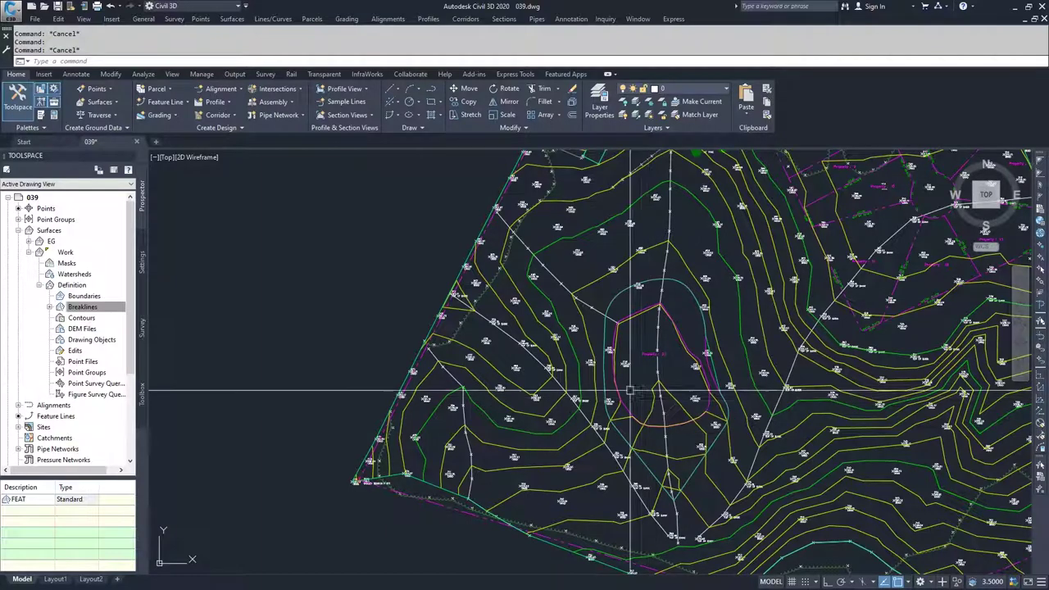
Collapse the Work branch and begin a new surface of type TIN volume surface, ready to name it.
{"action": "left_click", "coordinate": [38, 285]}
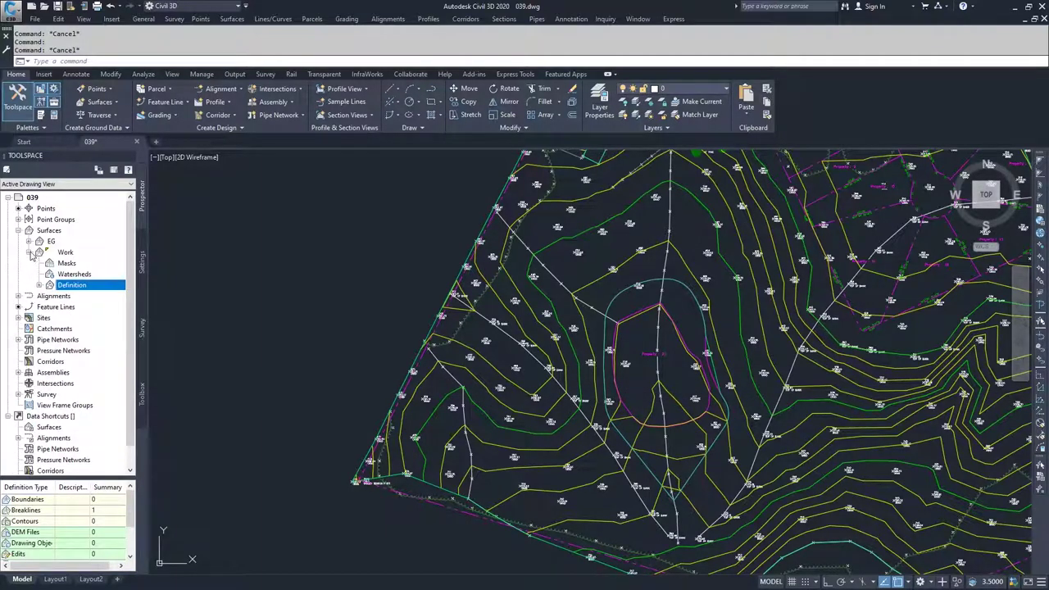
{"action": "left_click", "coordinate": [29, 252]}
{"action": "left_click", "coordinate": [48, 230]}
{"action": "right_click", "coordinate": [51, 232]}
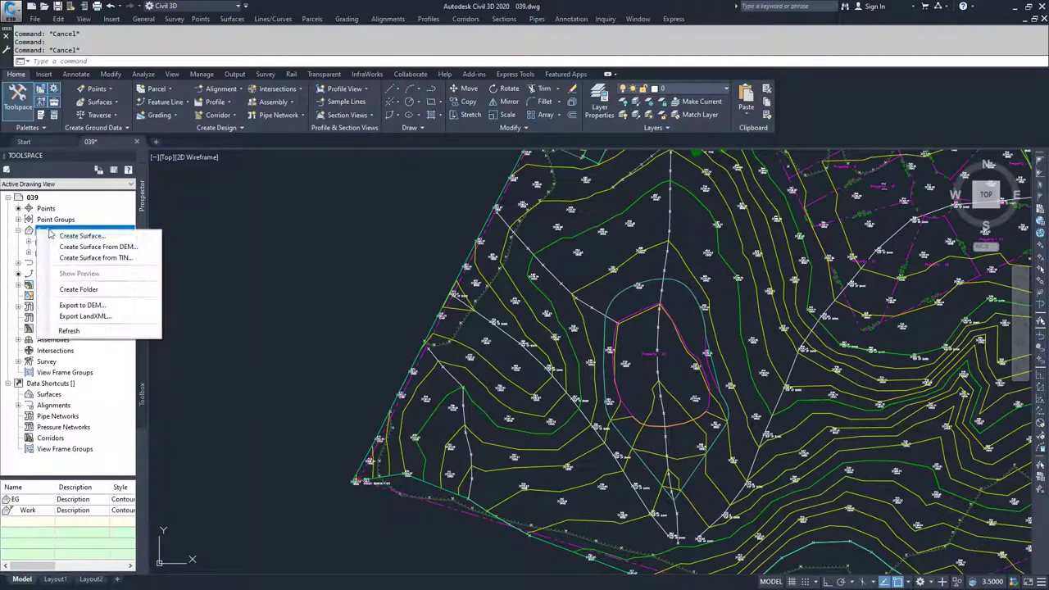
{"action": "left_click", "coordinate": [80, 236]}
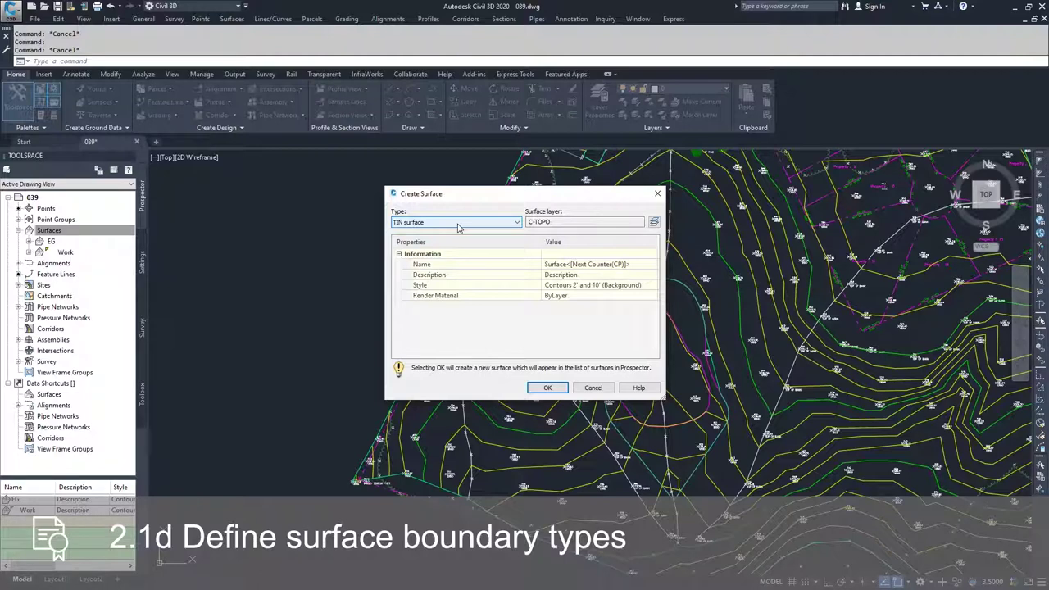
{"action": "left_click", "coordinate": [459, 227]}
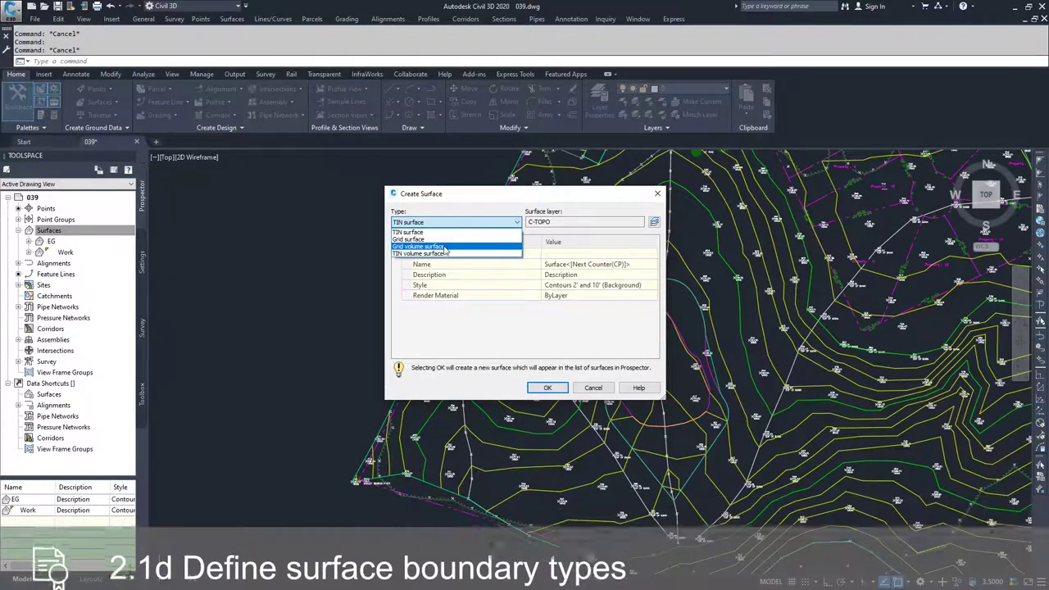
{"action": "left_click", "coordinate": [446, 253]}
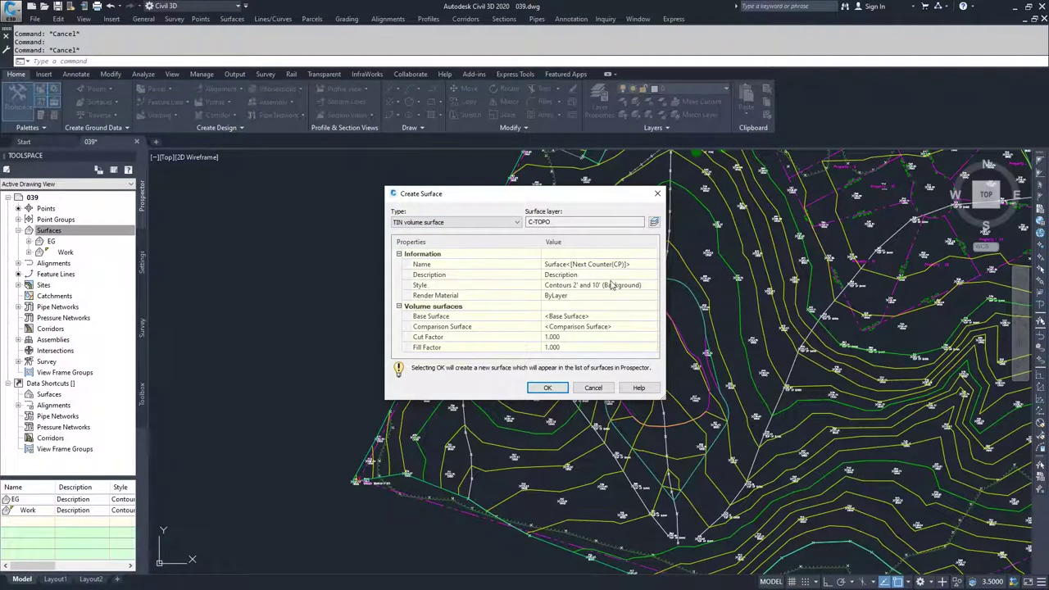
{"action": "left_click", "coordinate": [586, 266]}
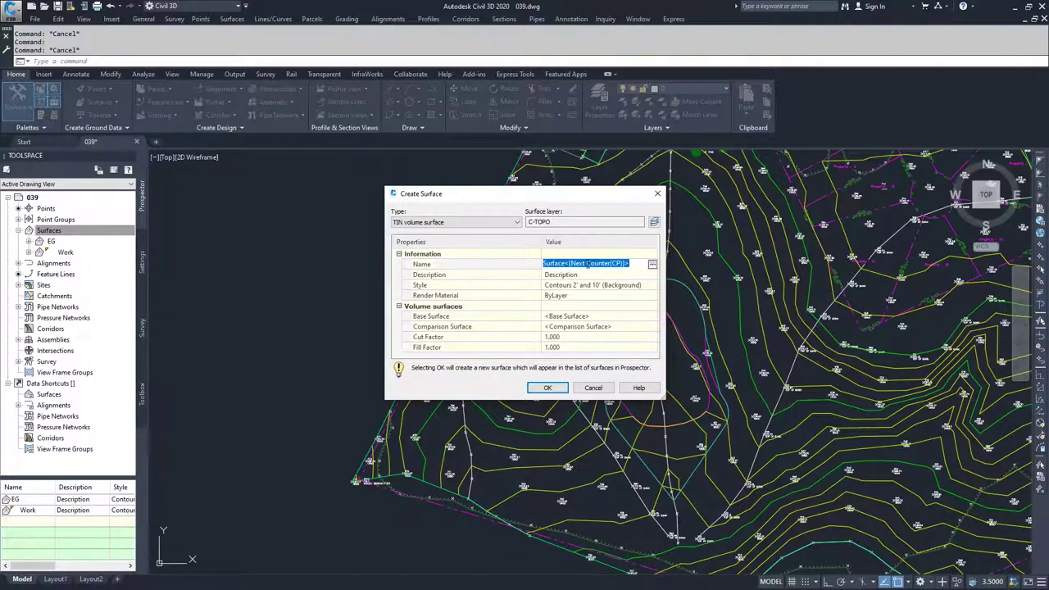
Name the volume surface VOL, with base surface EG and comparison surface Work, and create it.
{"action": "type", "text": "VOL"}
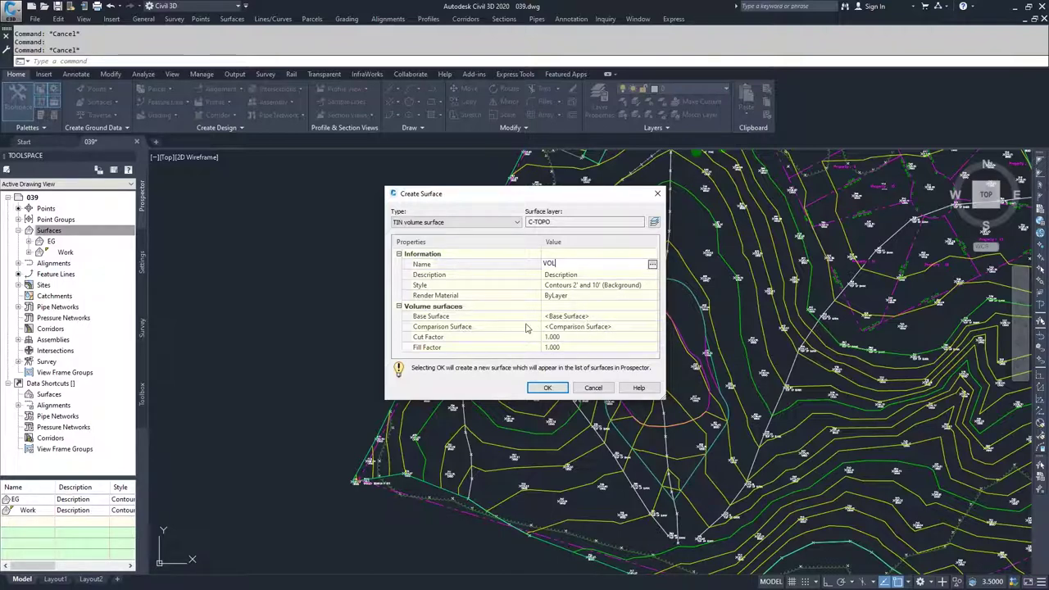
{"action": "left_click", "coordinate": [587, 316]}
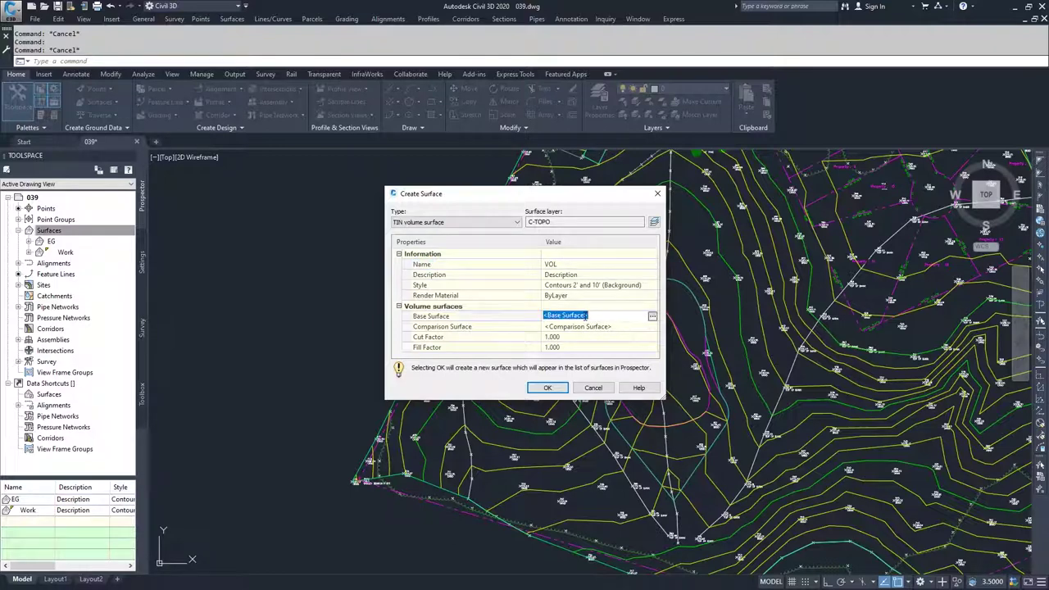
{"action": "left_click", "coordinate": [652, 316]}
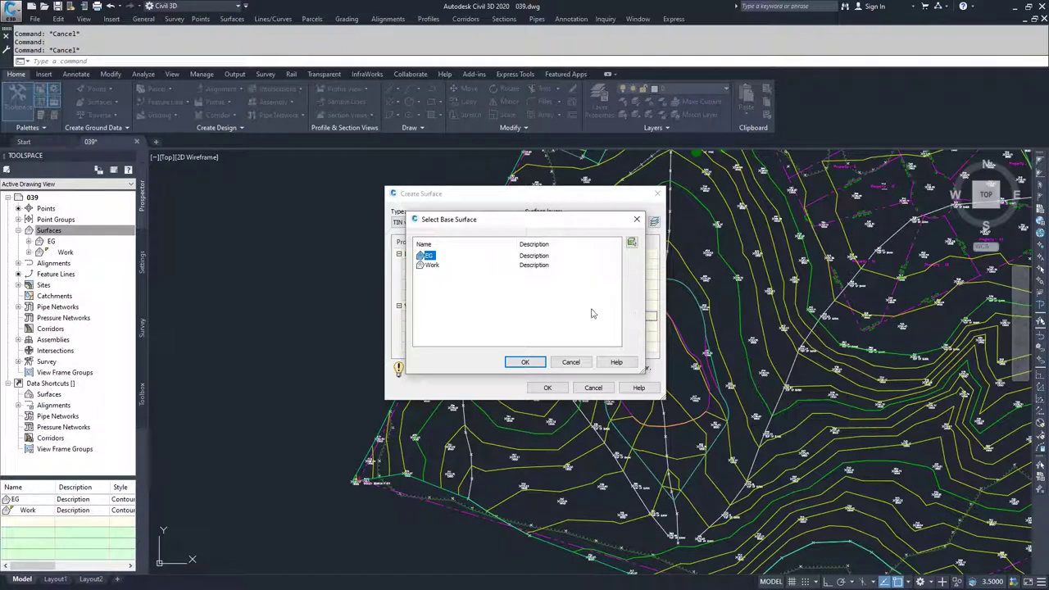
{"action": "left_click", "coordinate": [525, 361]}
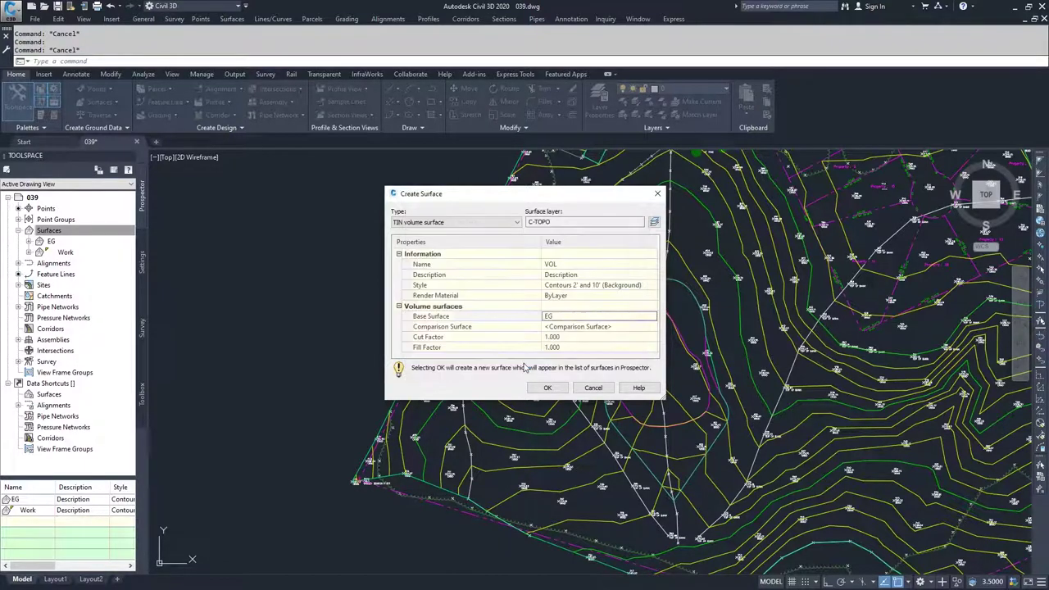
{"action": "left_click", "coordinate": [595, 327]}
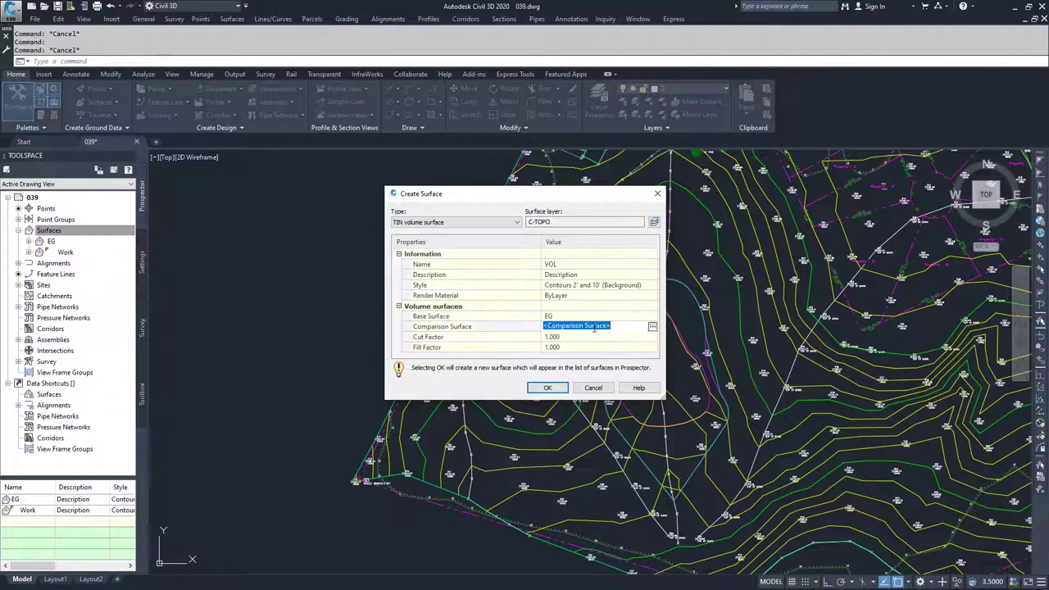
{"action": "left_click", "coordinate": [649, 328]}
{"action": "left_click", "coordinate": [431, 266]}
{"action": "left_click", "coordinate": [526, 362]}
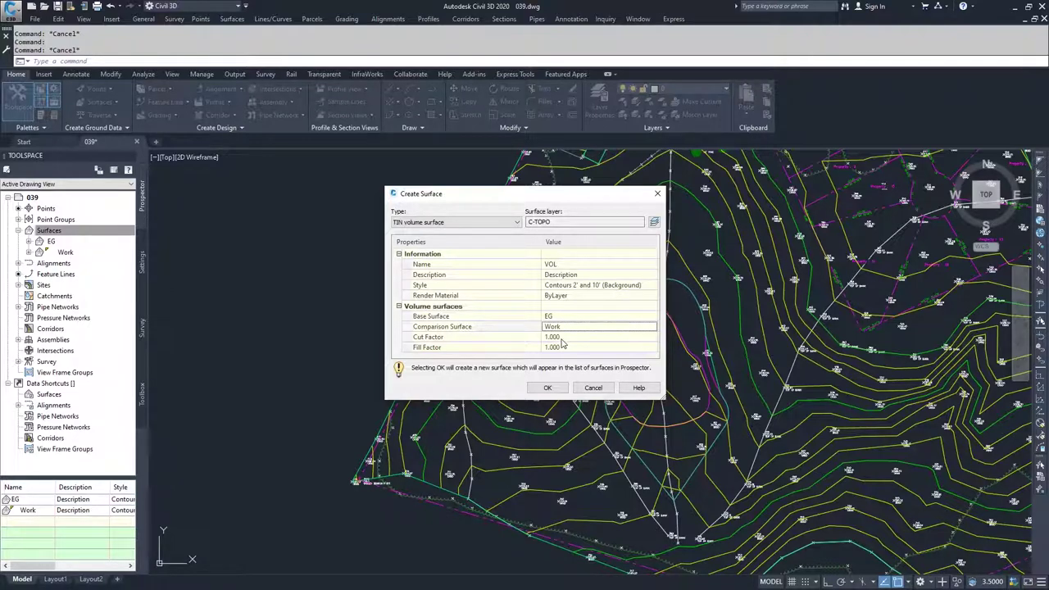
{"action": "left_click", "coordinate": [547, 388]}
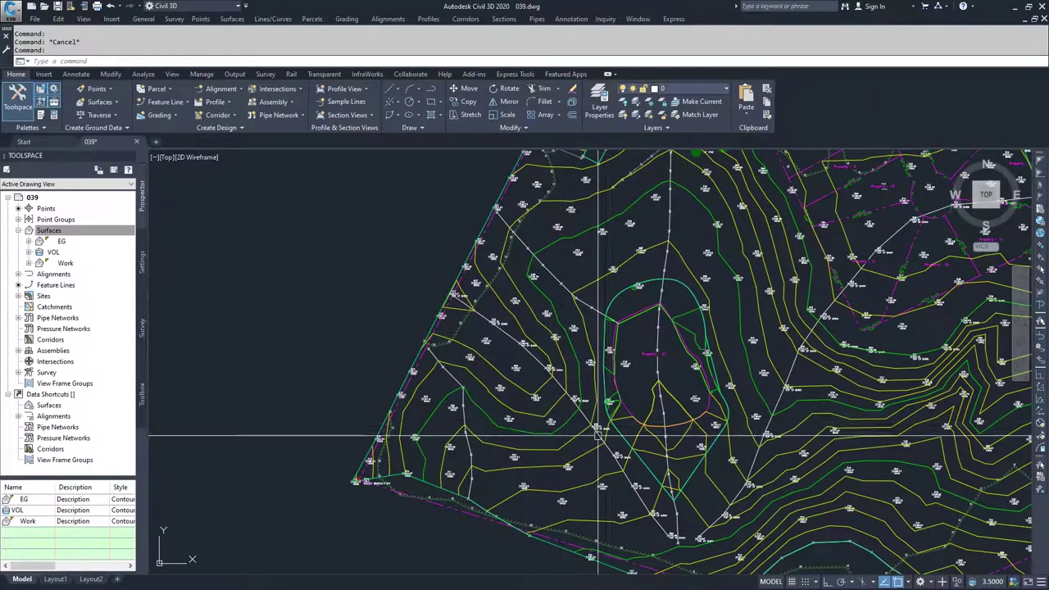
Locate VOL in the drawing, then select the VOL surface in the Prospector tree.
{"action": "left_click", "coordinate": [689, 329]}
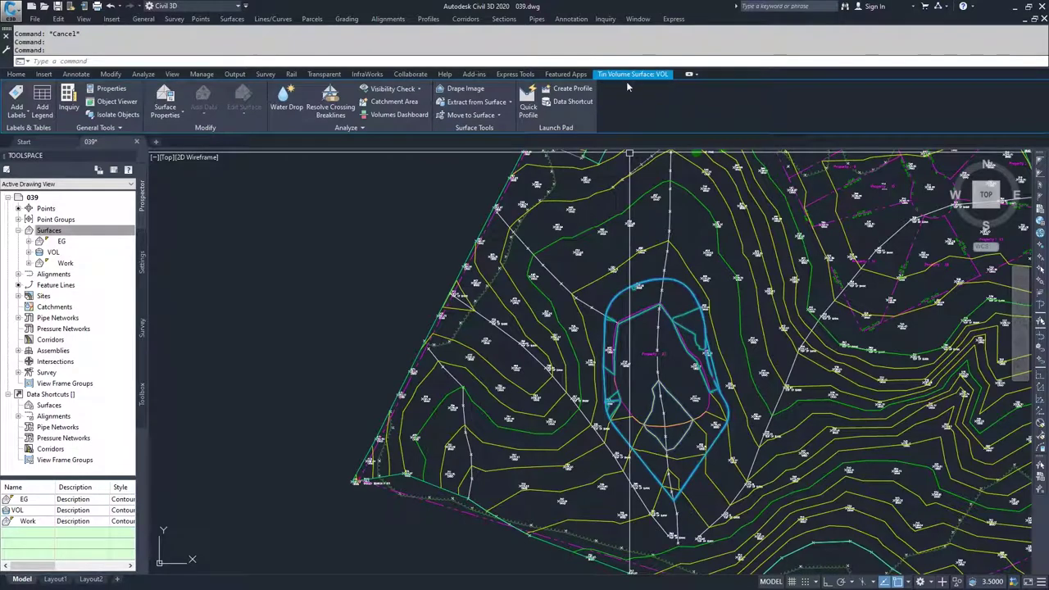
{"action": "key", "text": "Escape"}
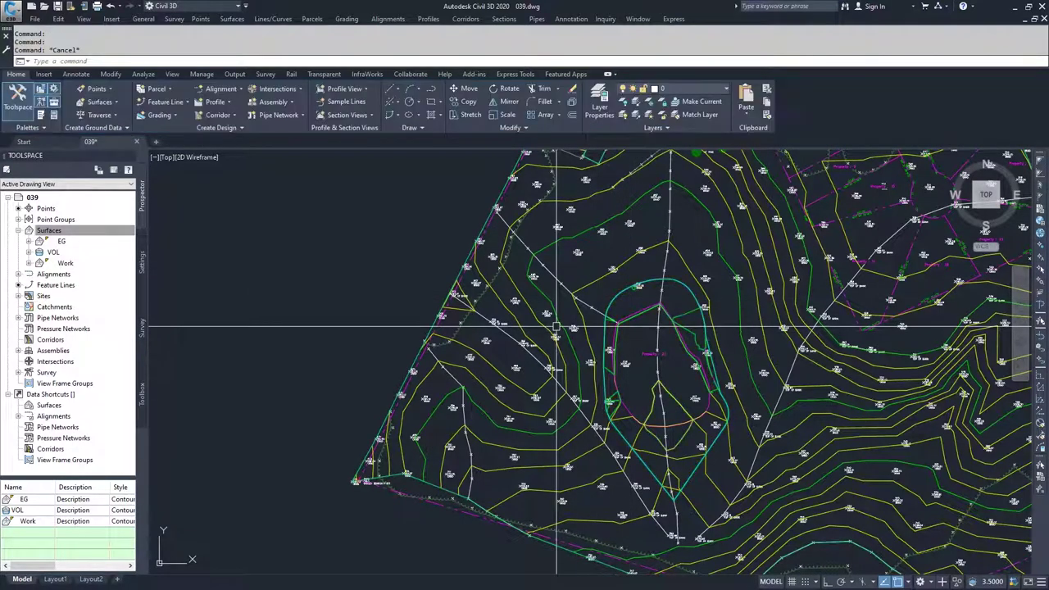
{"action": "left_click", "coordinate": [54, 232]}
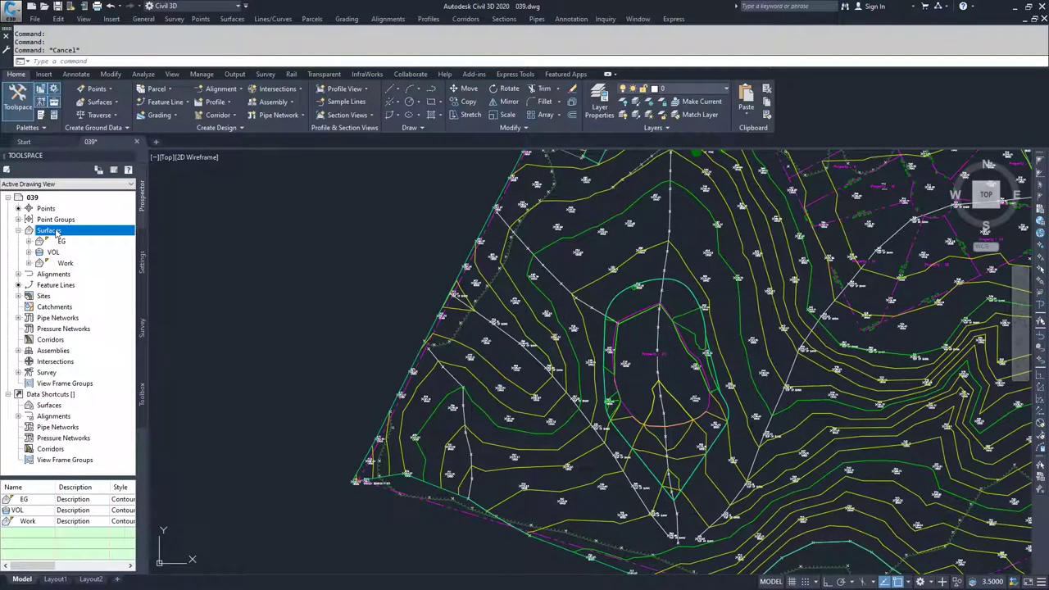
{"action": "left_click", "coordinate": [54, 252]}
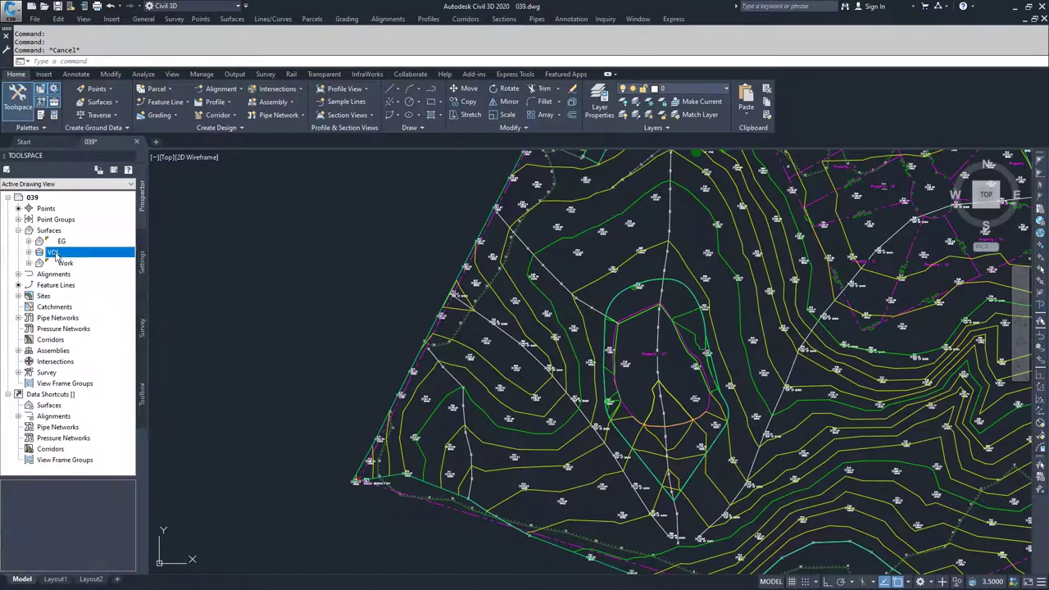
{"action": "right_click", "coordinate": [56, 256]}
{"action": "left_click", "coordinate": [89, 259]}
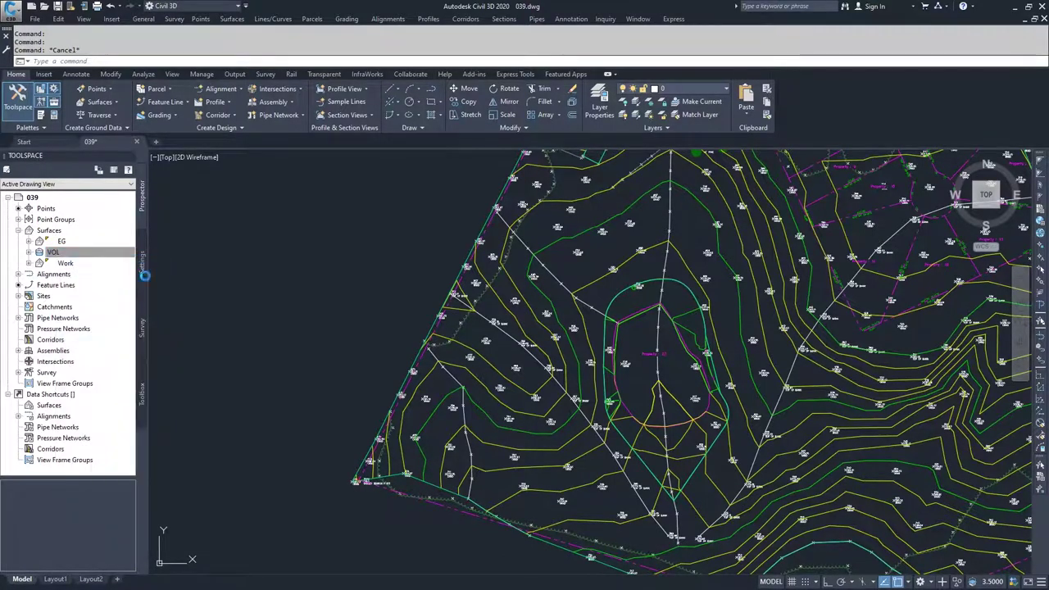
{"action": "left_click", "coordinate": [292, 149]}
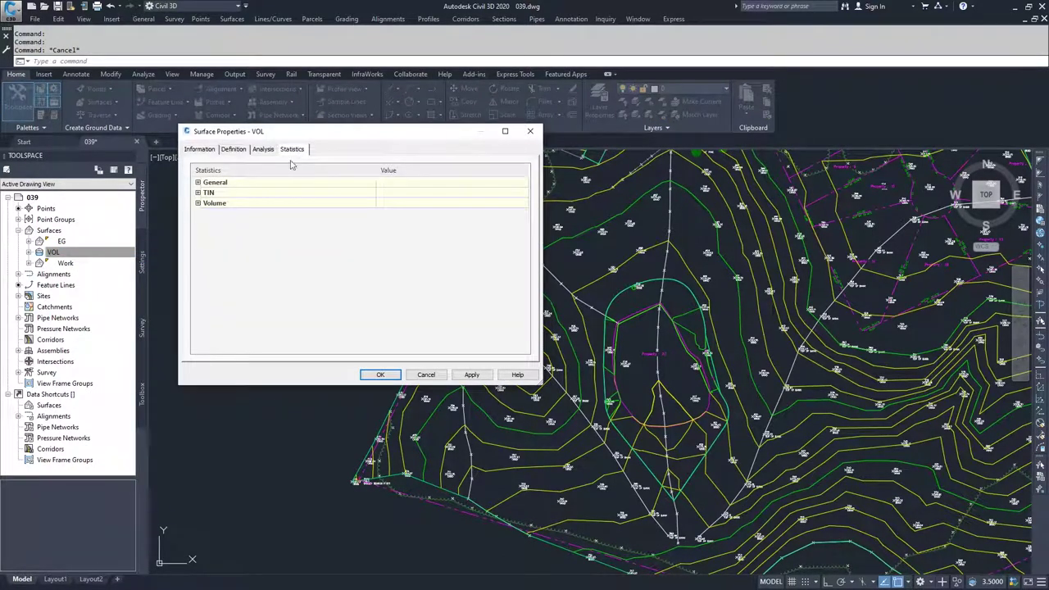
{"action": "left_click", "coordinate": [197, 203]}
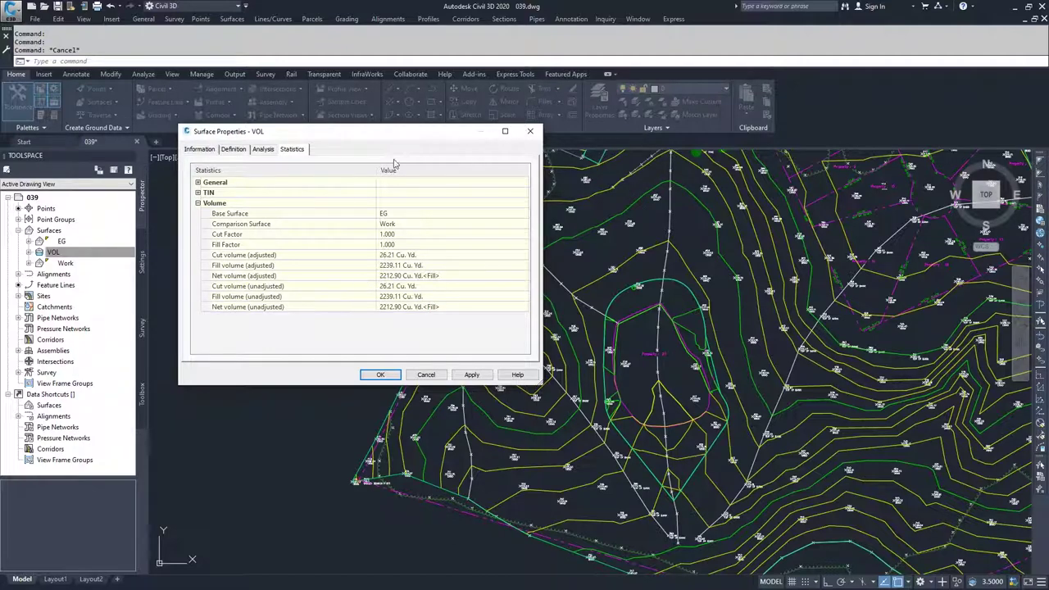
{"action": "left_click", "coordinate": [380, 375]}
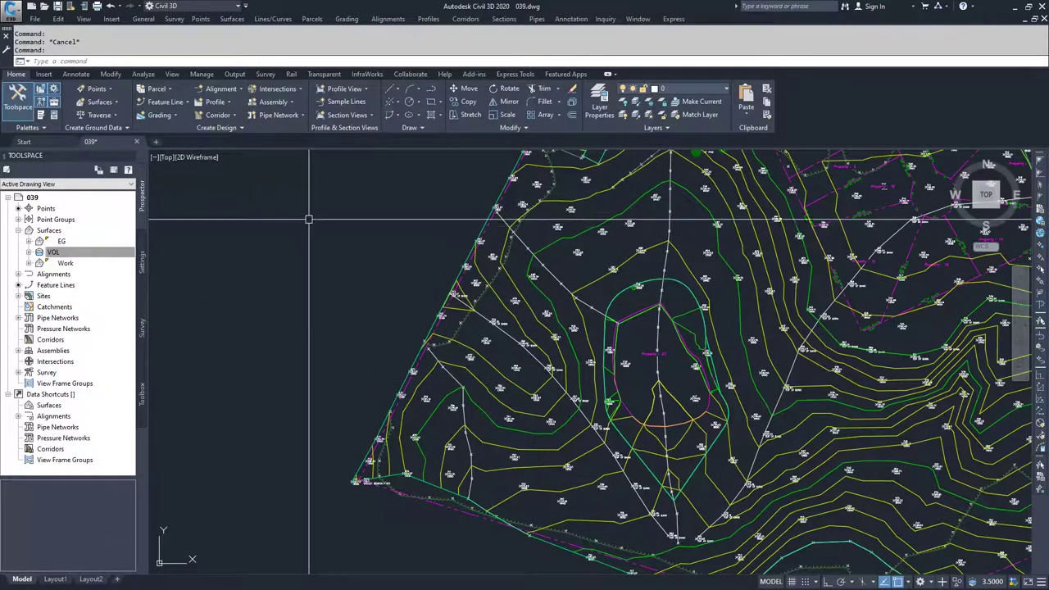
List VOL in the Volumes Dashboard (26.21 cut, 2239.11 fill, 2212.90 net fill), then close it.
{"action": "left_click", "coordinate": [143, 75]}
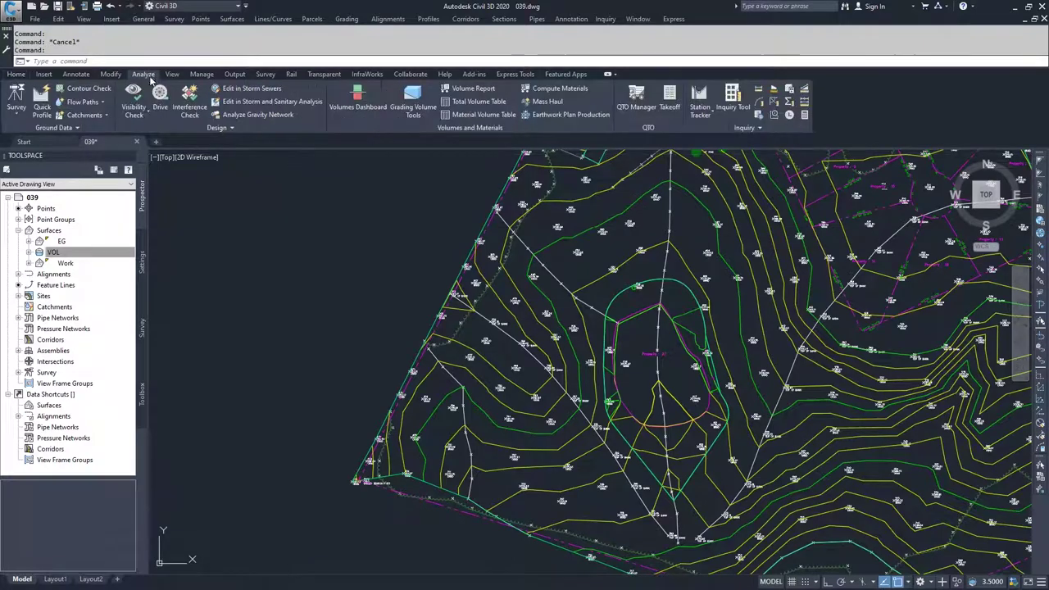
{"action": "left_click", "coordinate": [363, 98]}
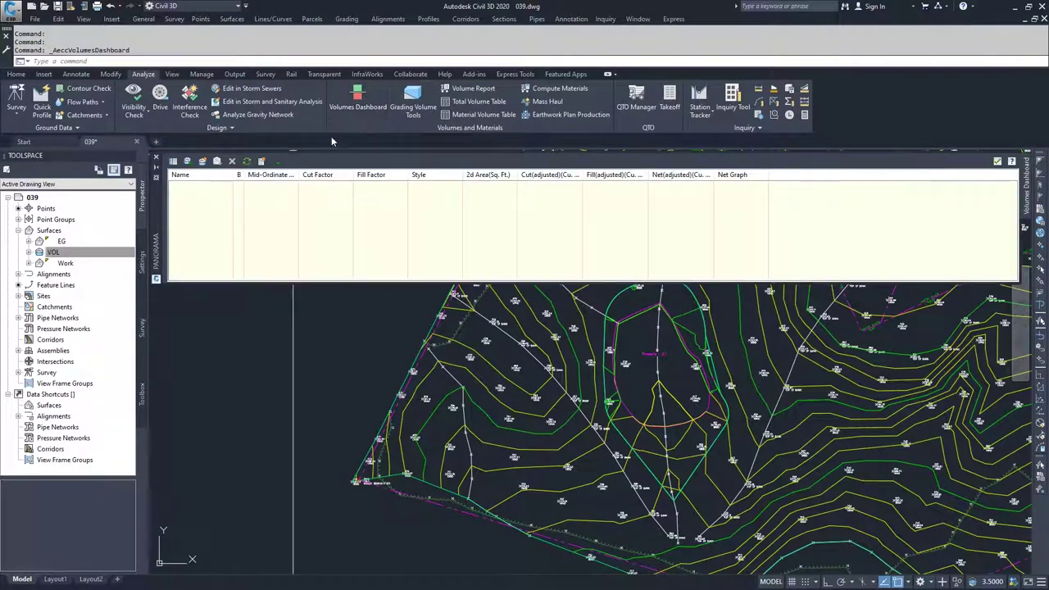
{"action": "left_click", "coordinate": [187, 161]}
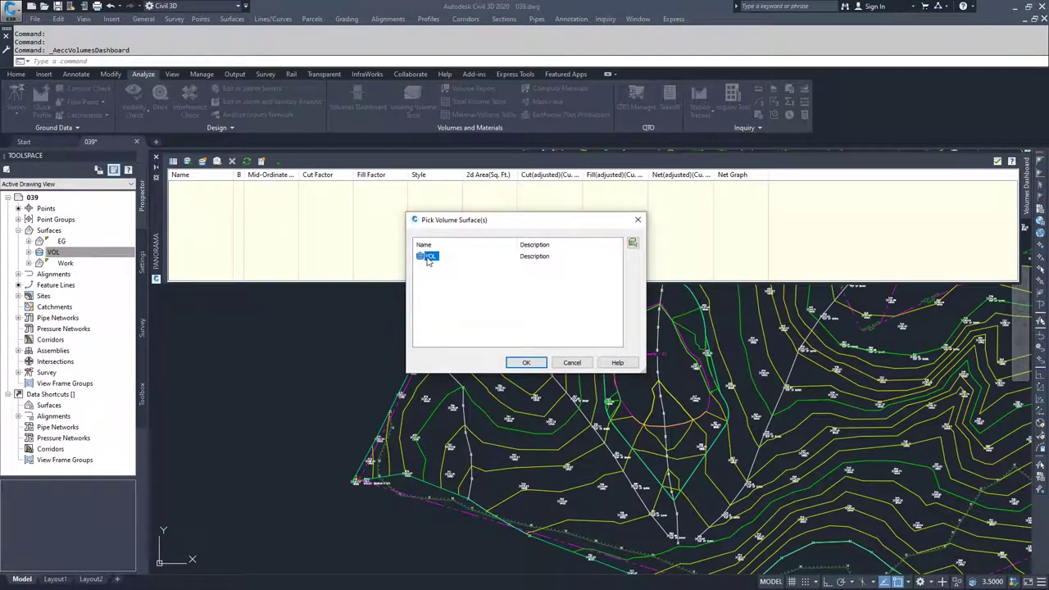
{"action": "left_click", "coordinate": [527, 362]}
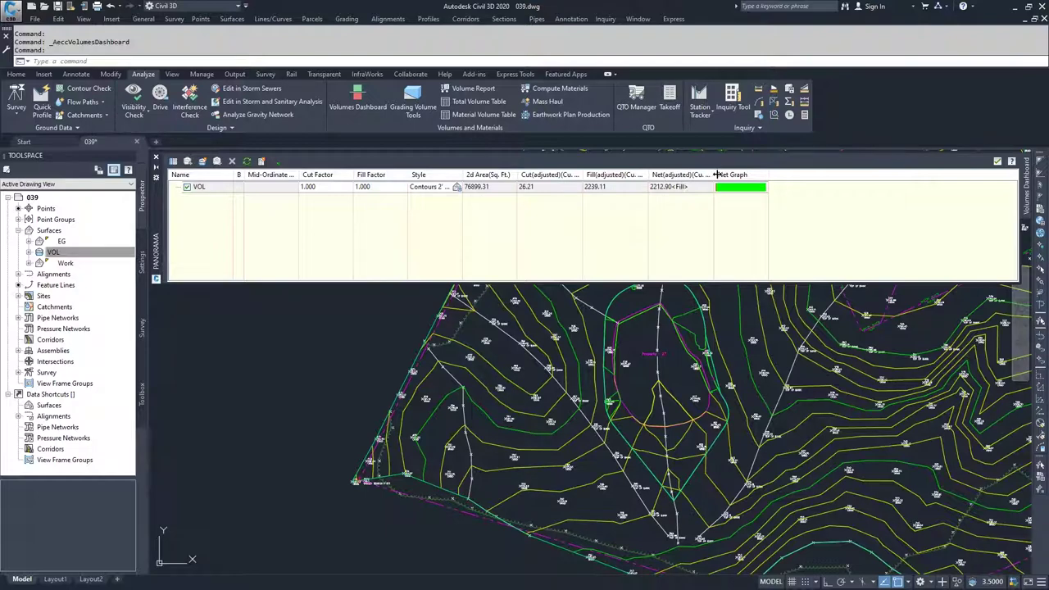
{"action": "left_click_drag", "start_coordinate": [732, 173], "coordinate": [789, 175]}
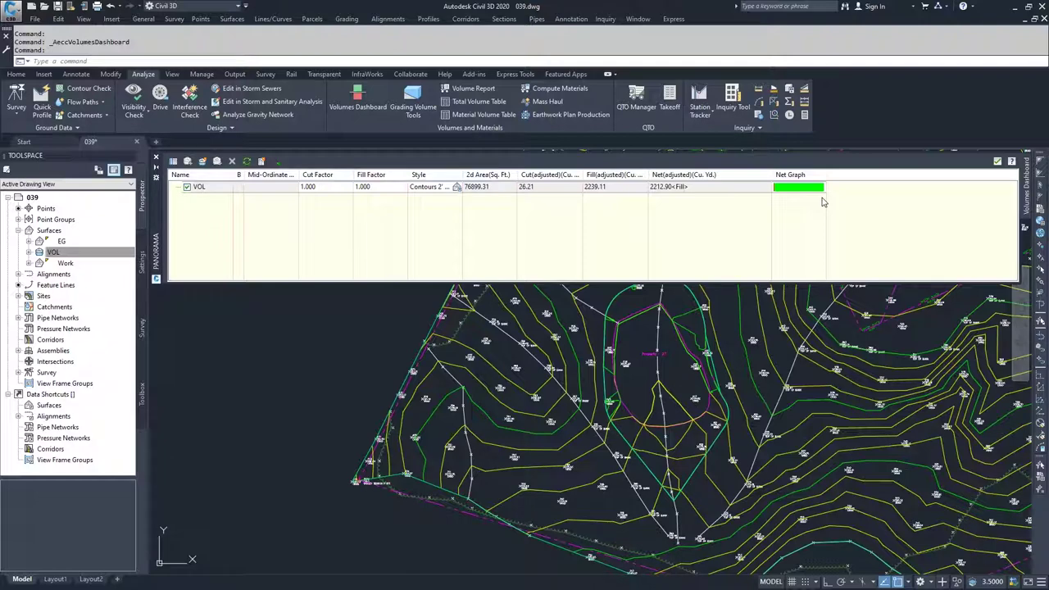
{"action": "left_click", "coordinate": [998, 161]}
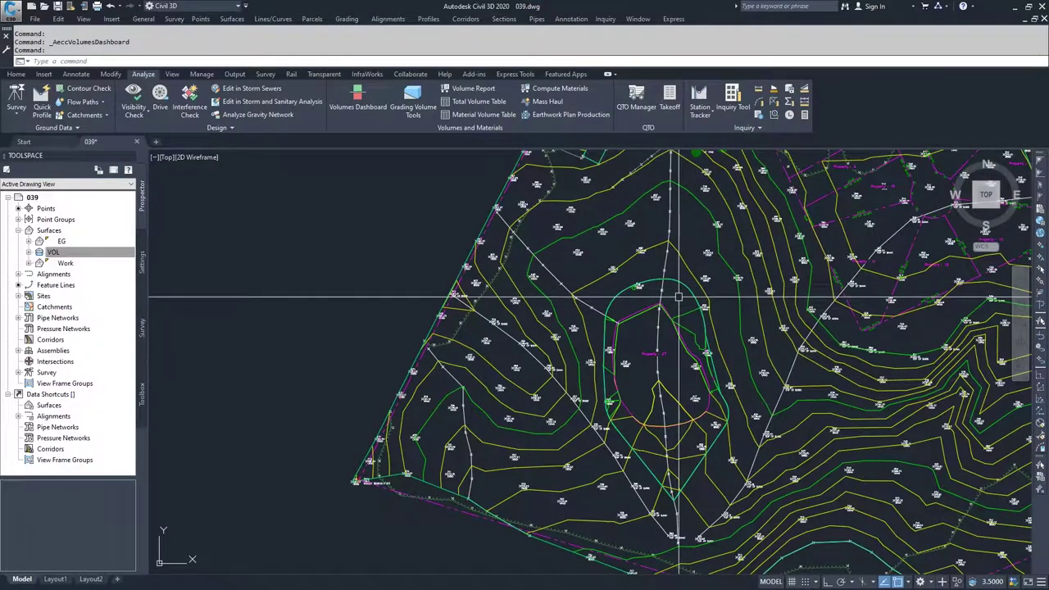
Expand VOL > Definition in Prospector and select its Boundaries collection.
{"action": "left_click", "coordinate": [53, 251]}
{"action": "left_click", "coordinate": [30, 252]}
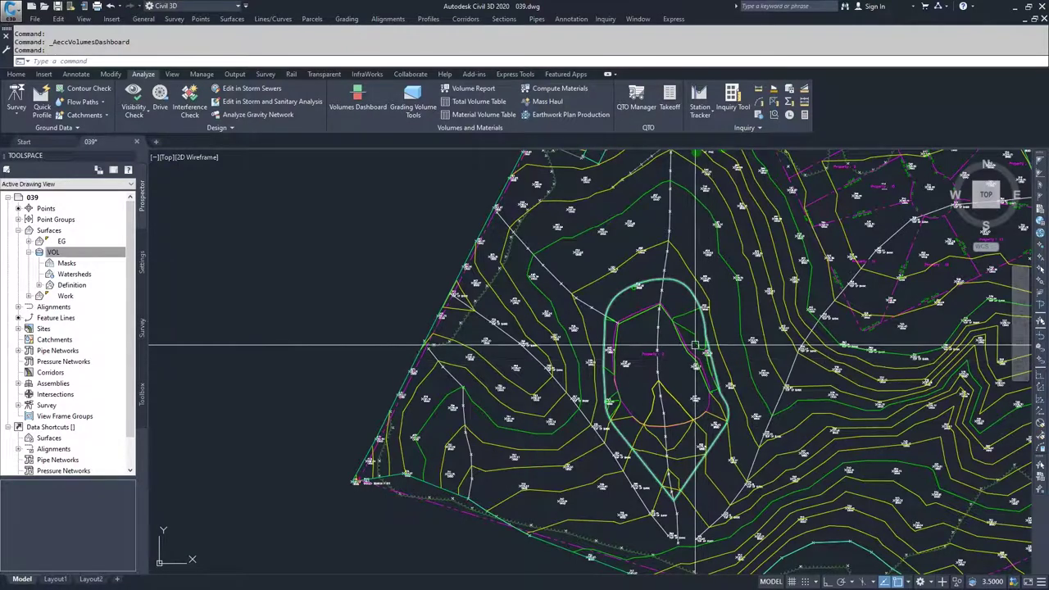
{"action": "scroll", "coordinate": [706, 357], "scroll_direction": "up", "scroll_amount": 4}
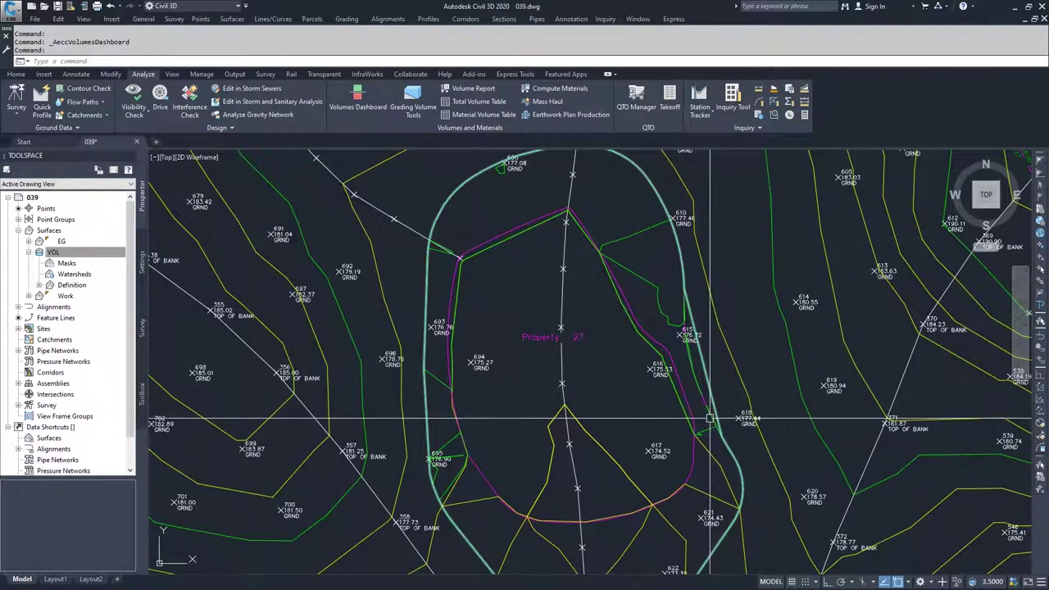
{"action": "scroll", "coordinate": [712, 418], "scroll_direction": "up", "scroll_amount": 2}
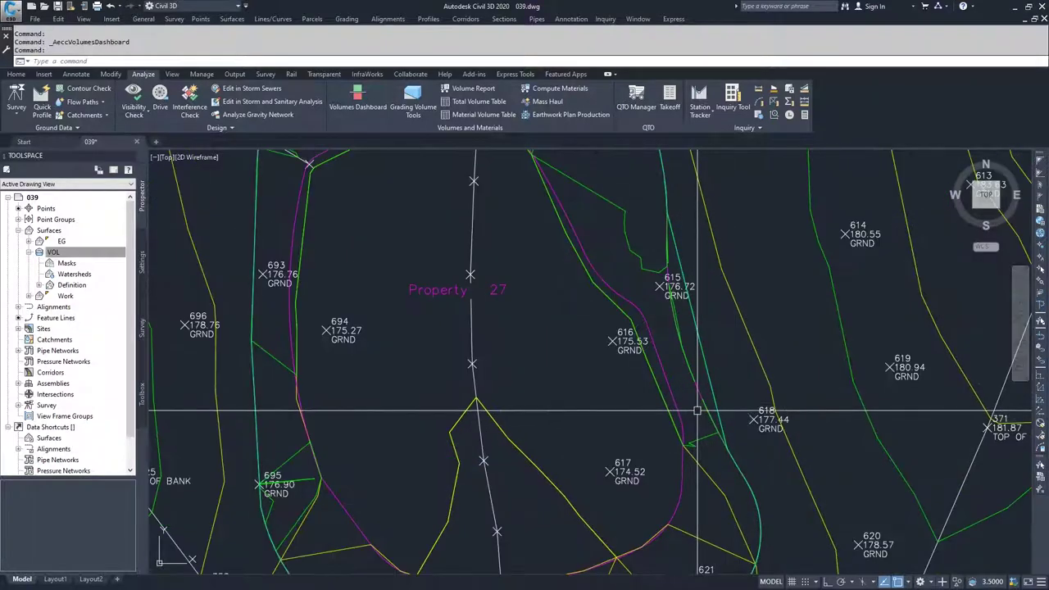
{"action": "scroll", "coordinate": [713, 413], "scroll_direction": "down", "scroll_amount": 3}
{"action": "scroll", "coordinate": [713, 414], "scroll_direction": "up", "scroll_amount": 1}
{"action": "left_click", "coordinate": [57, 253]}
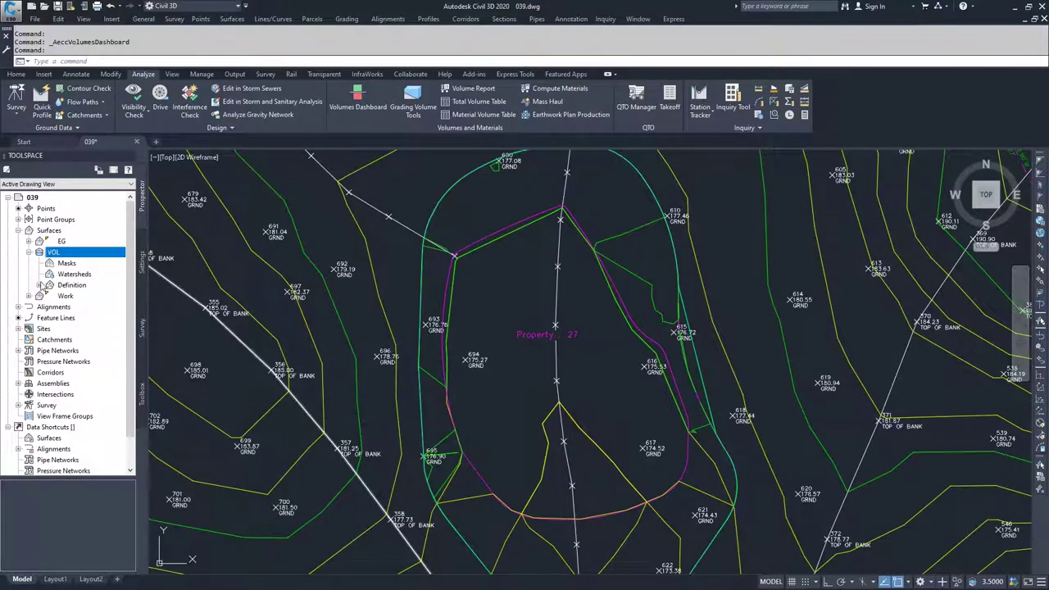
{"action": "left_click", "coordinate": [39, 285]}
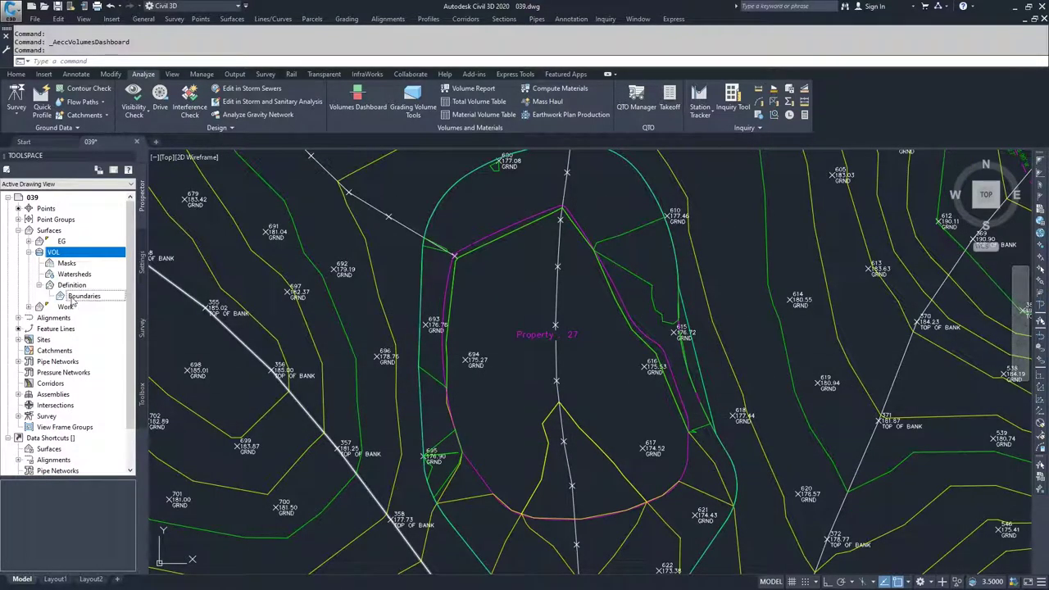
{"action": "left_click", "coordinate": [72, 299]}
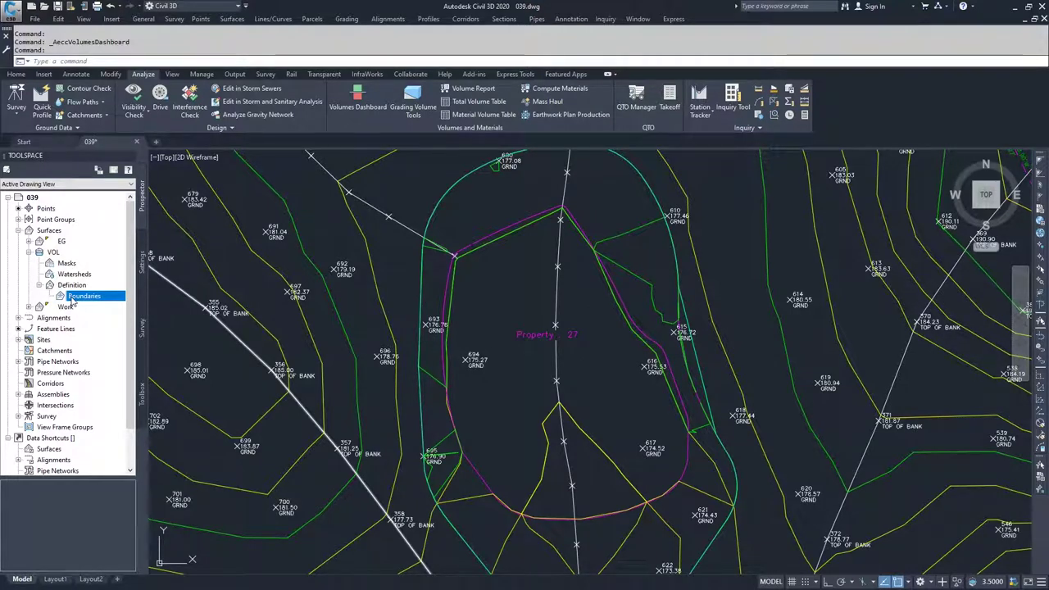
{"action": "right_click", "coordinate": [70, 301]}
Add an Outer boundary named Feat to VOL using the cyan pond outline.
{"action": "left_click", "coordinate": [92, 310]}
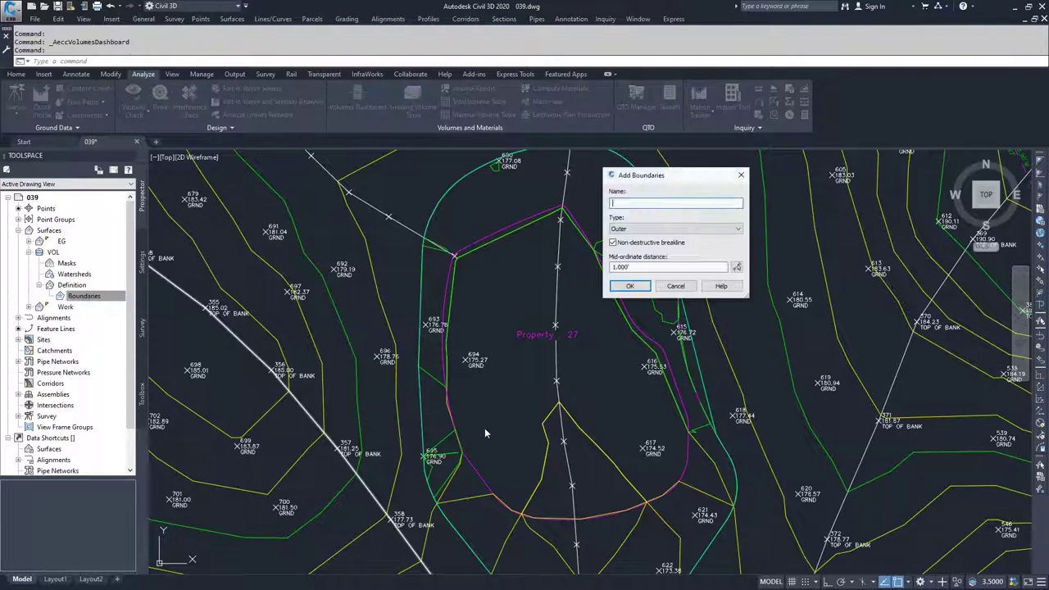
{"action": "left_click", "coordinate": [651, 230]}
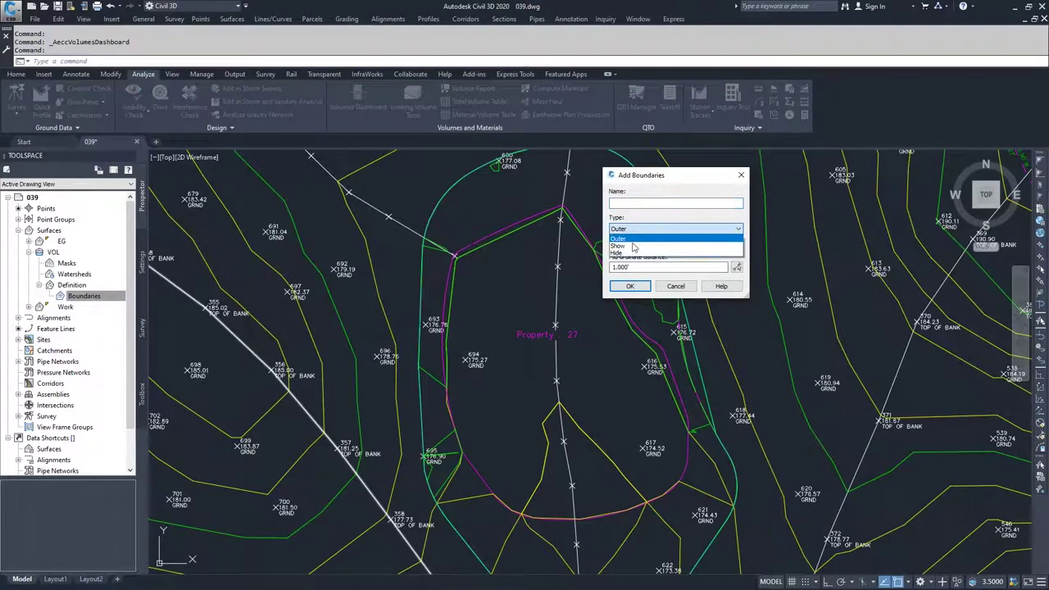
{"action": "left_click", "coordinate": [635, 239]}
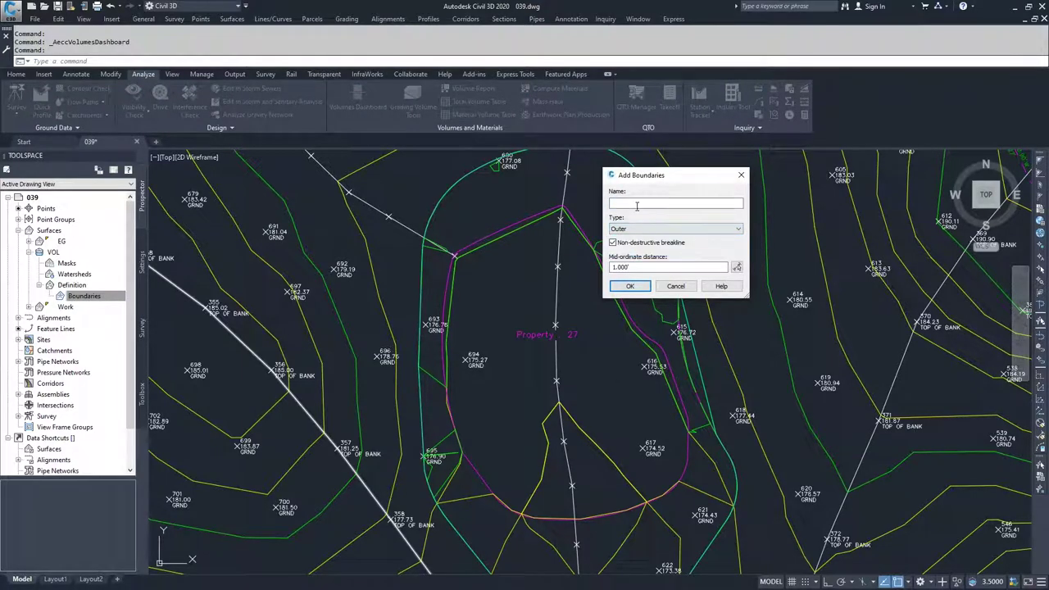
{"action": "type", "text": "feat"}
{"action": "left_click", "coordinate": [630, 286]}
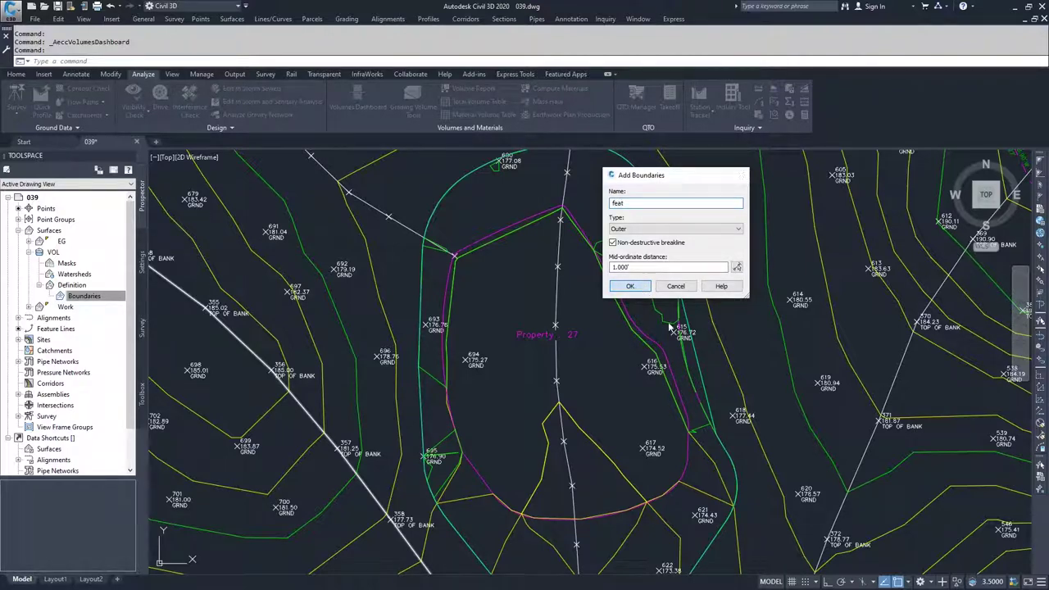
{"action": "left_click", "coordinate": [699, 395]}
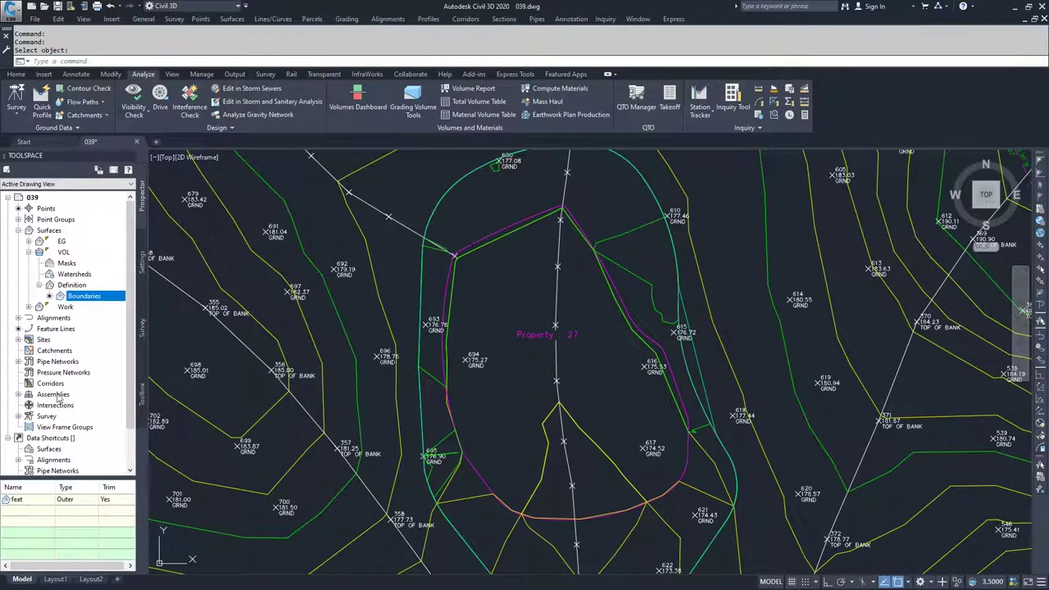
Select the VOL surface to check its clipped extent, then deselect it.
{"action": "left_click", "coordinate": [652, 298]}
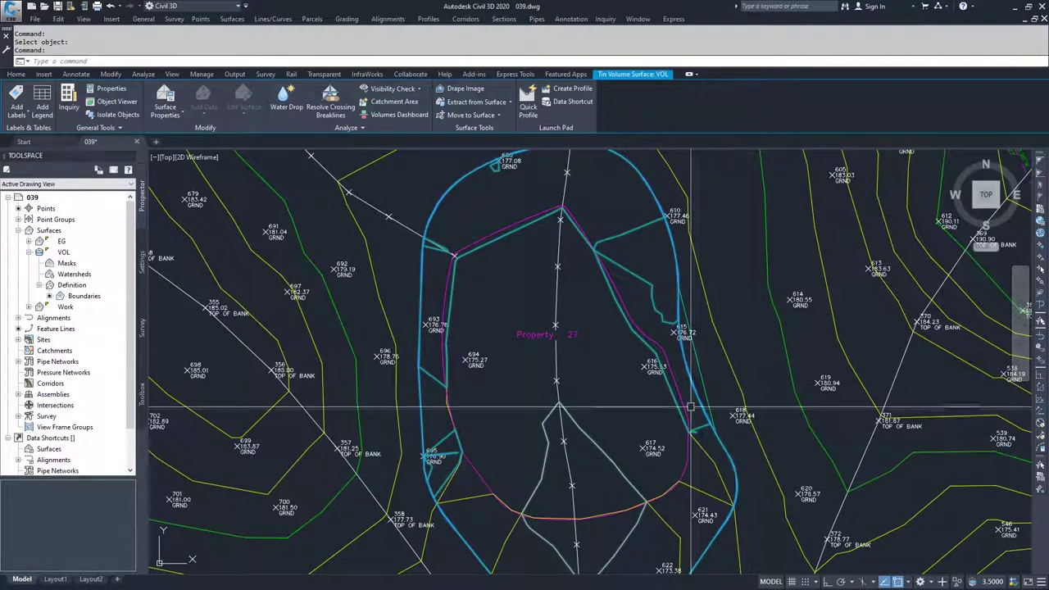
{"action": "scroll", "coordinate": [659, 238], "scroll_direction": "down", "scroll_amount": 2}
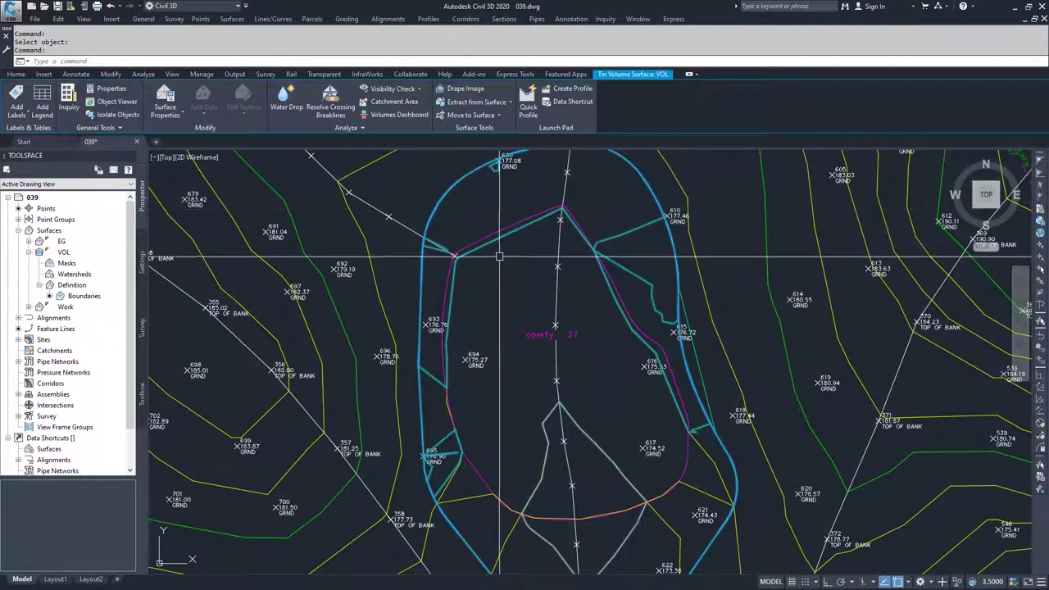
{"action": "scroll", "coordinate": [523, 340], "scroll_direction": "down", "scroll_amount": 1}
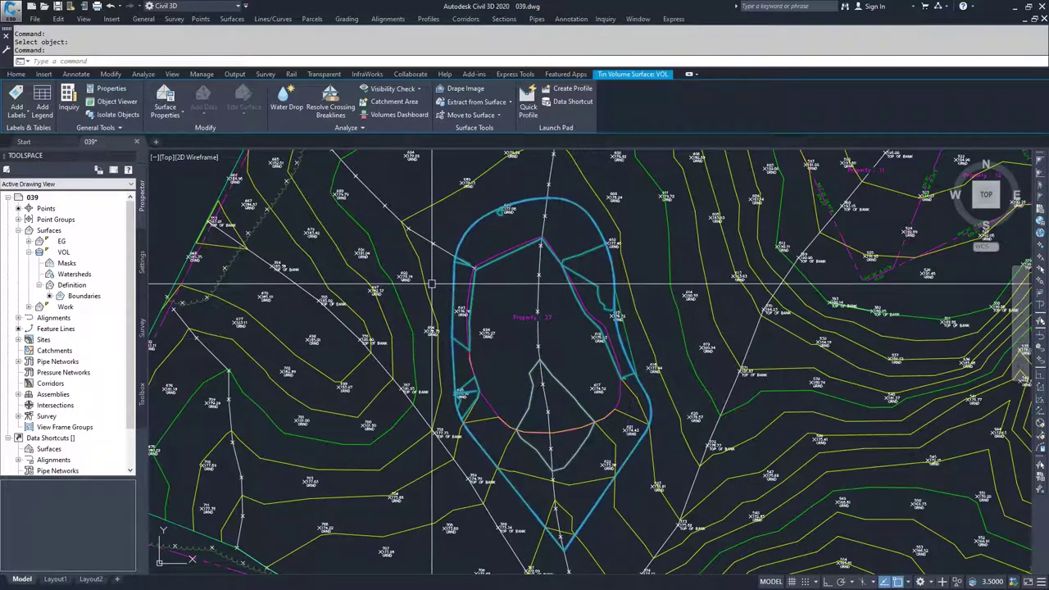
{"action": "key", "text": "Escape"}
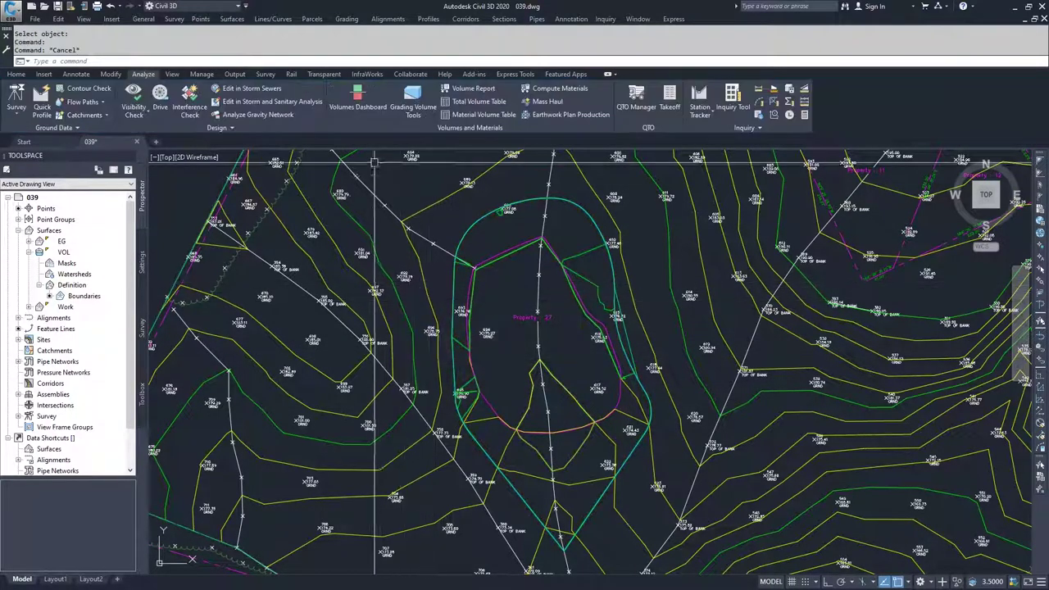
Reopen the Volumes Dashboard showing clipped VOL at 76160.35 sq ft and 2214.16 net fill.
{"action": "left_click", "coordinate": [361, 98]}
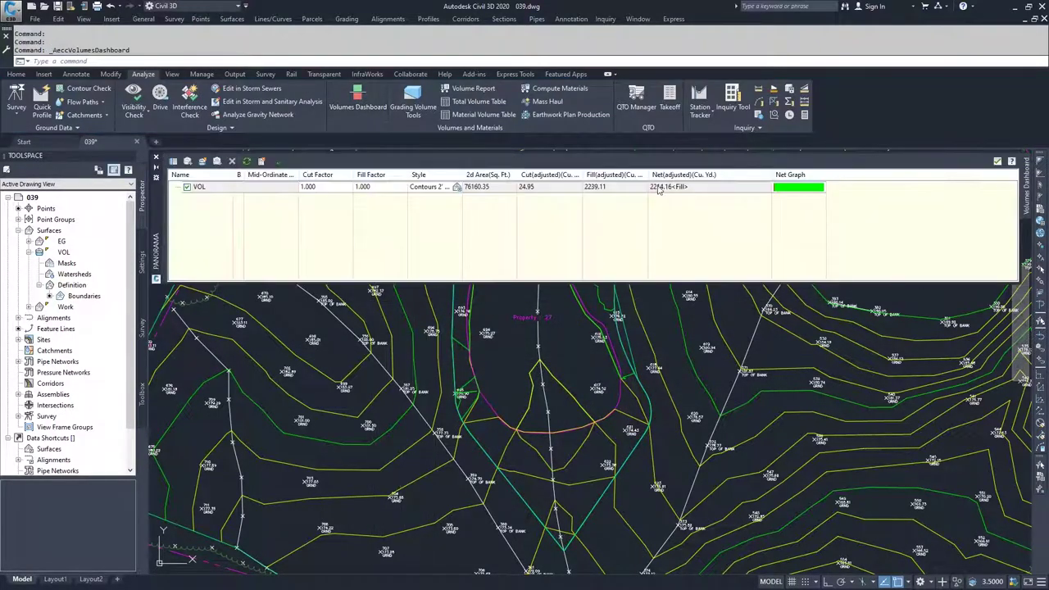